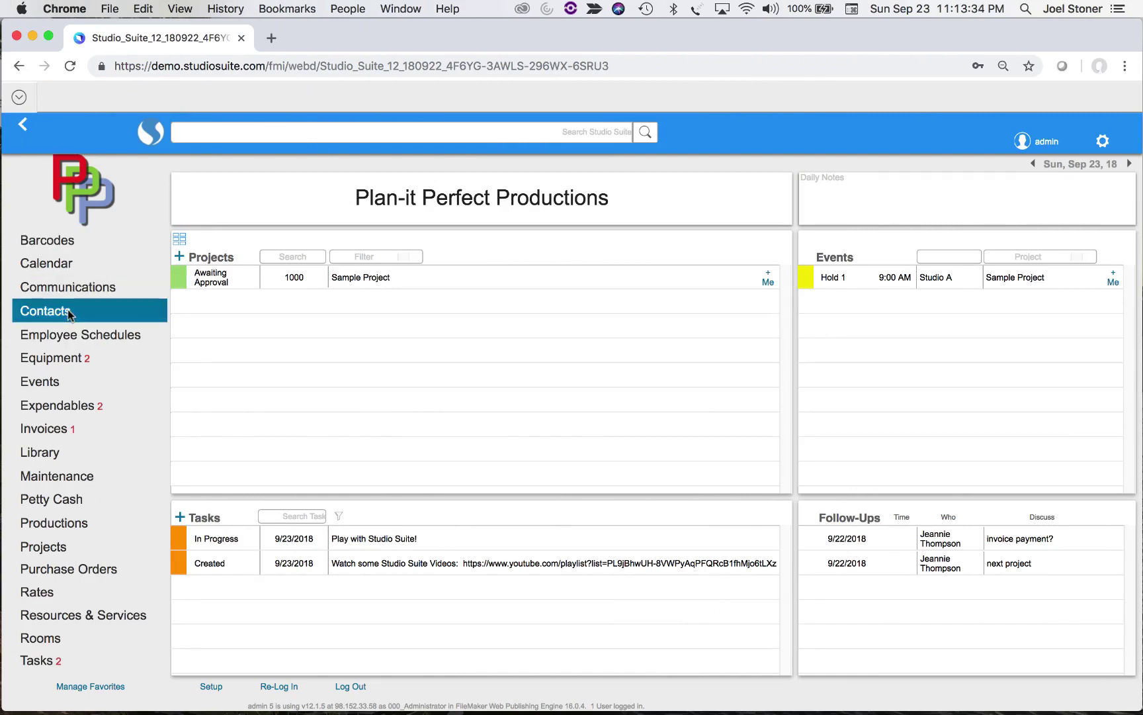
Log a They Called note on the Big Player Productions contact and book a new project for it.
click(69, 313)
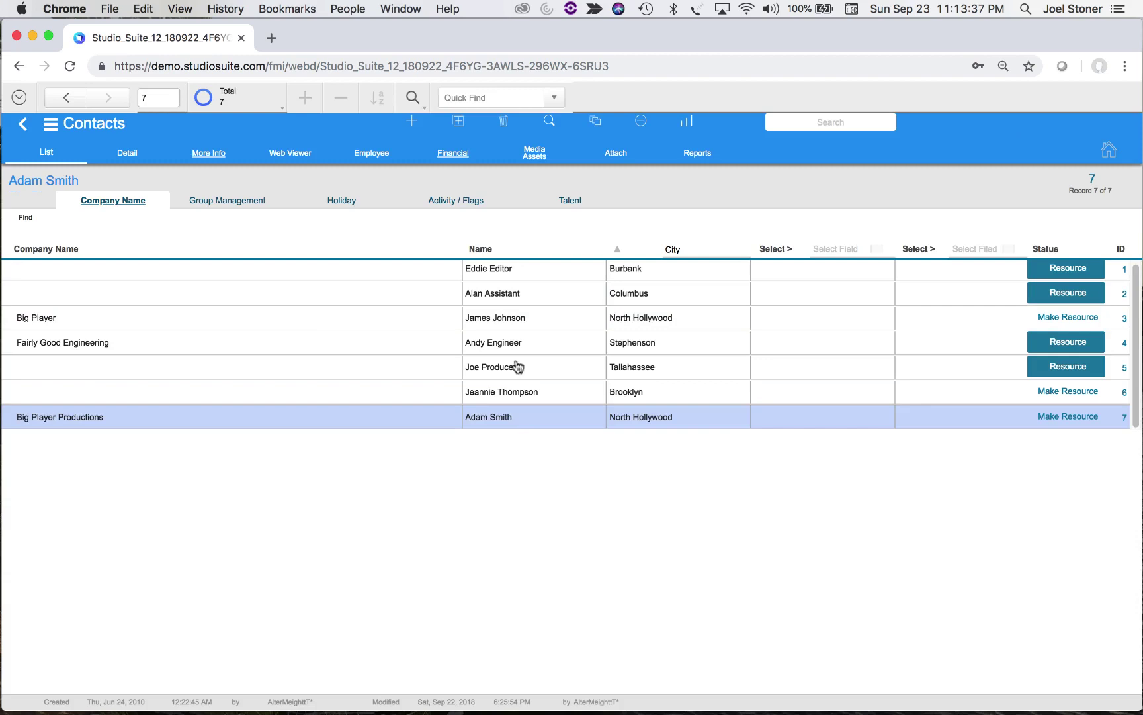
click(340, 416)
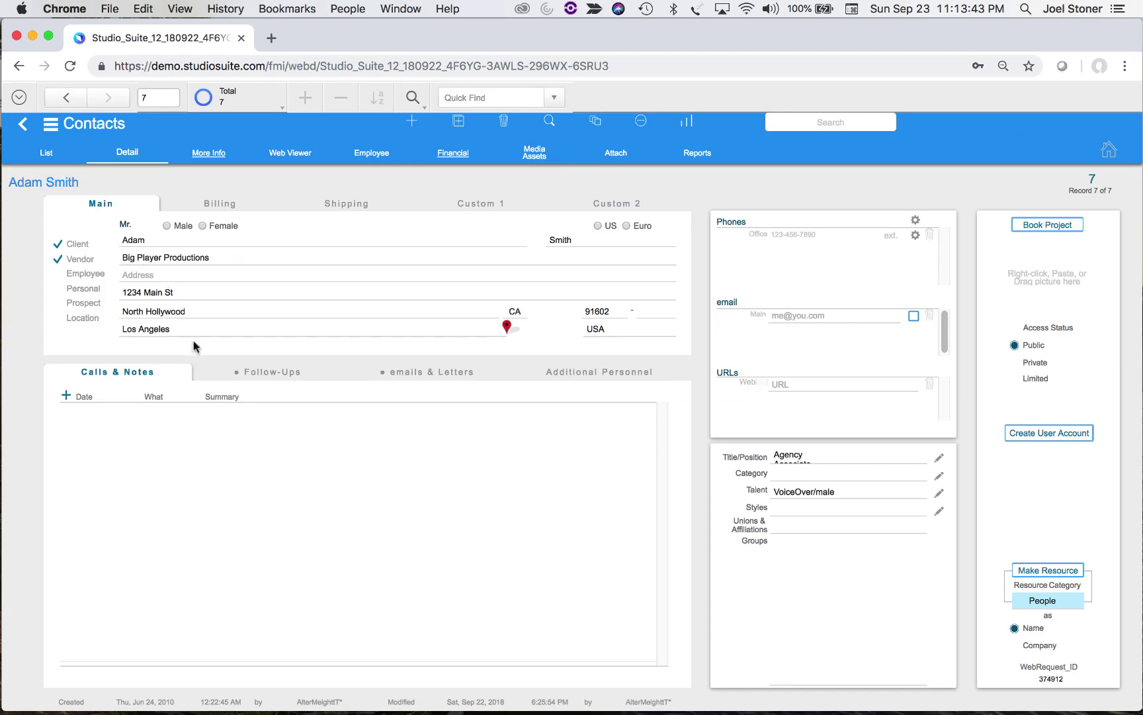
click(66, 395)
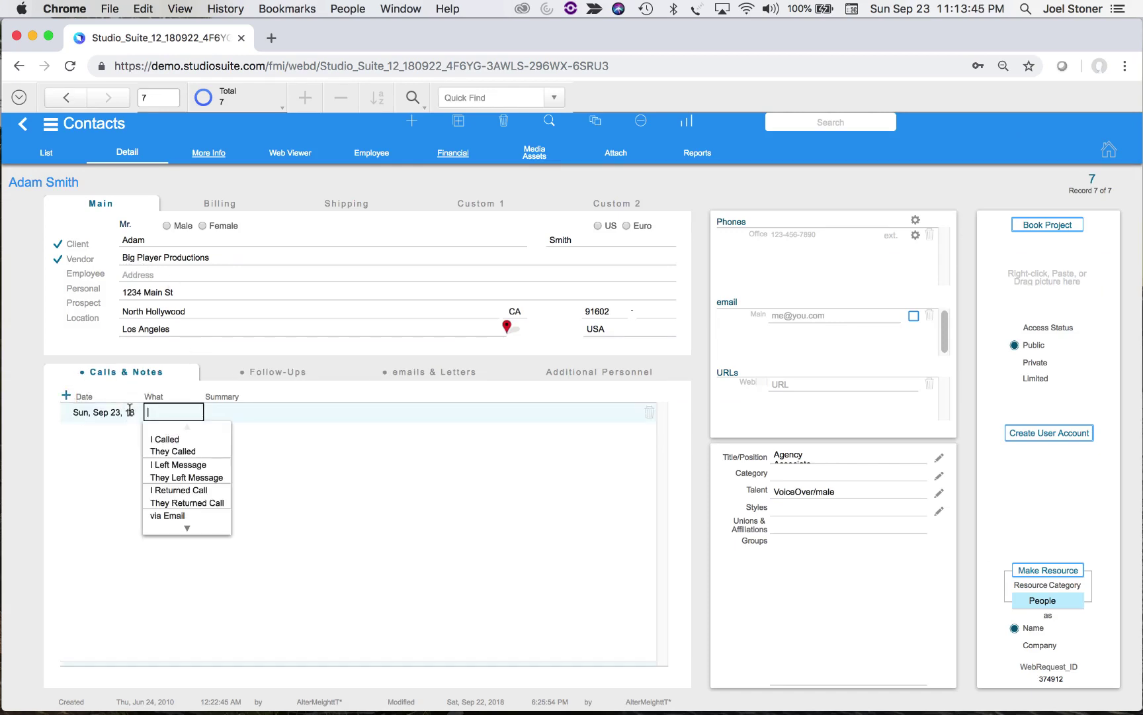
click(189, 450)
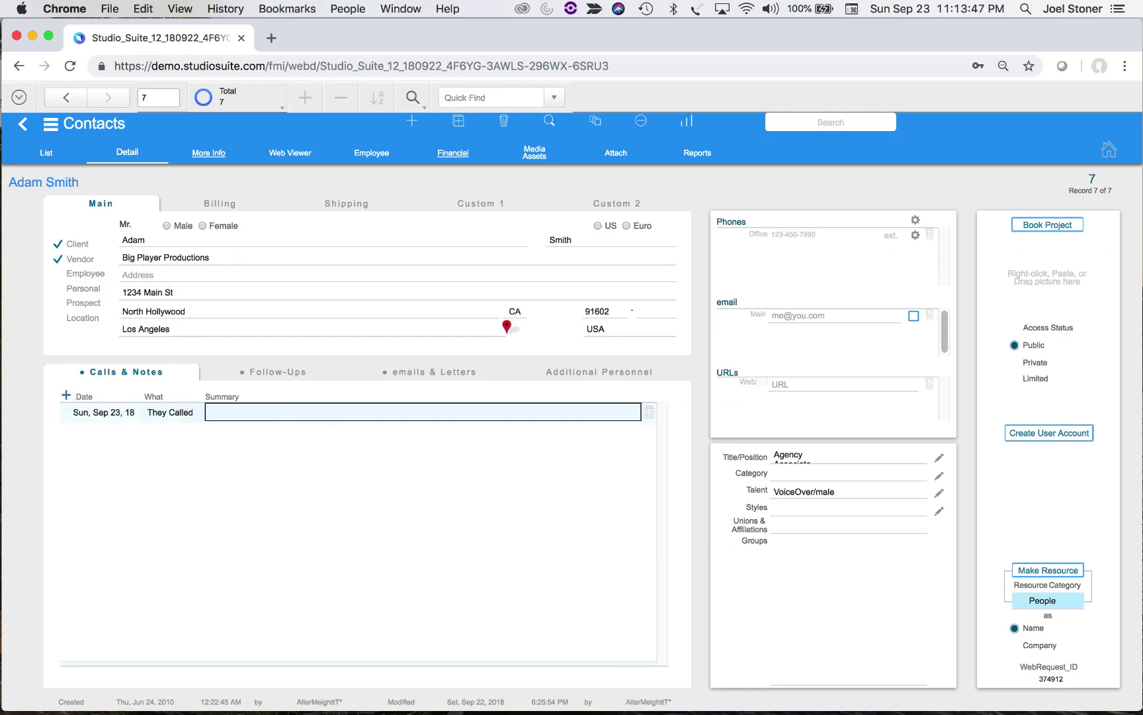
text(sdfliv lkhudfliuhl iuhaedfliuh lsfgbsrgndsndtmy)
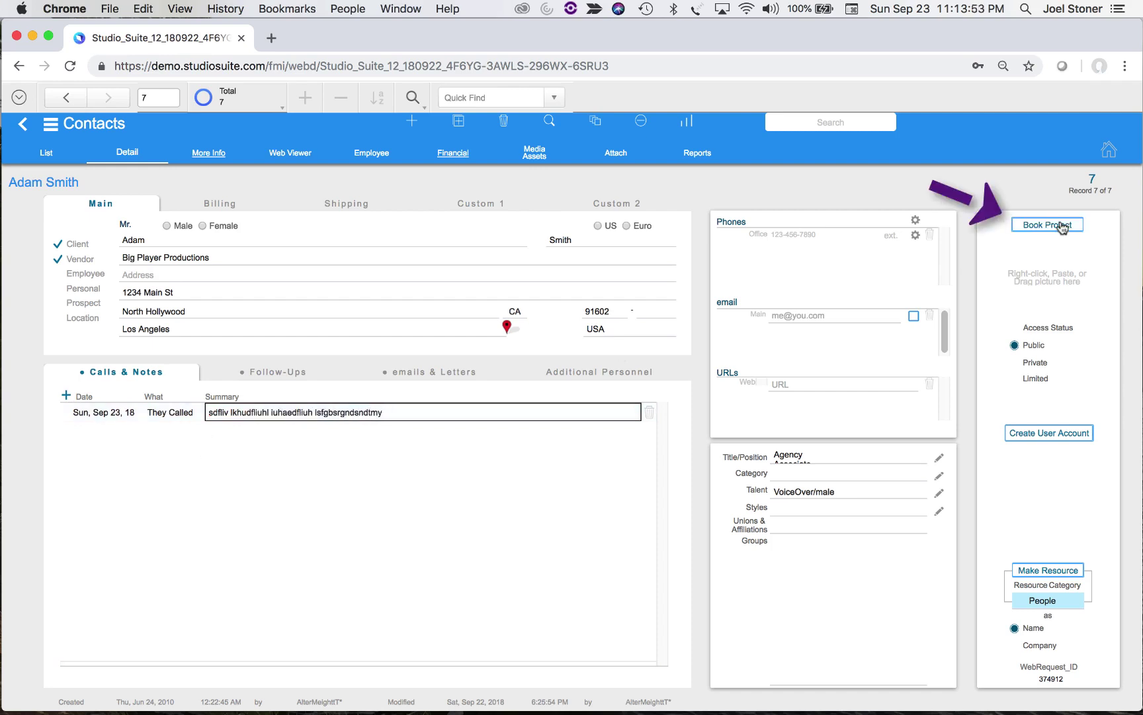
click(1059, 225)
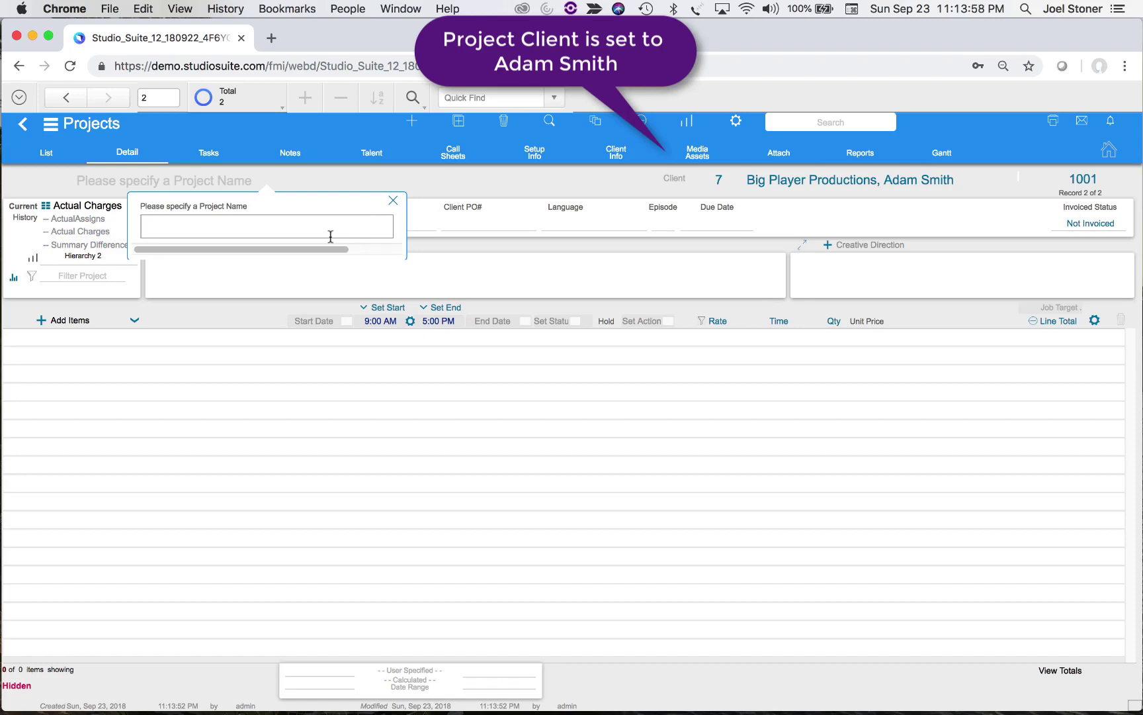
Name project 1001 after the client contact, accept Approved status, and show the bookable items.
key(Return)
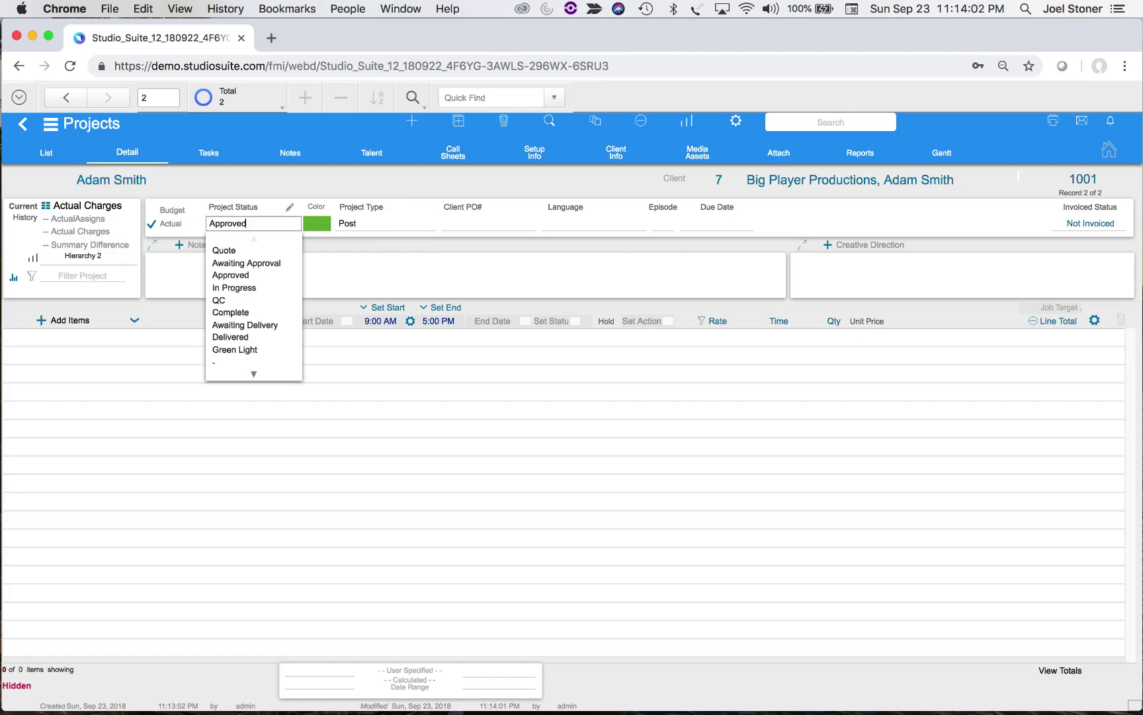
click(444, 253)
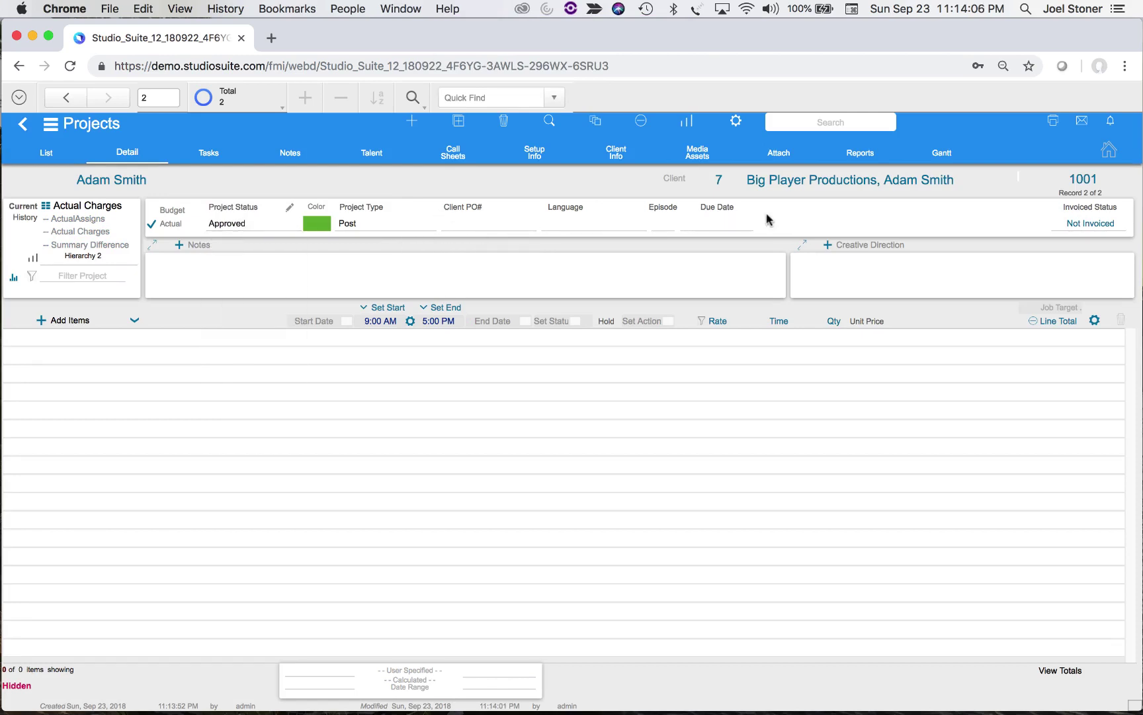
click(63, 322)
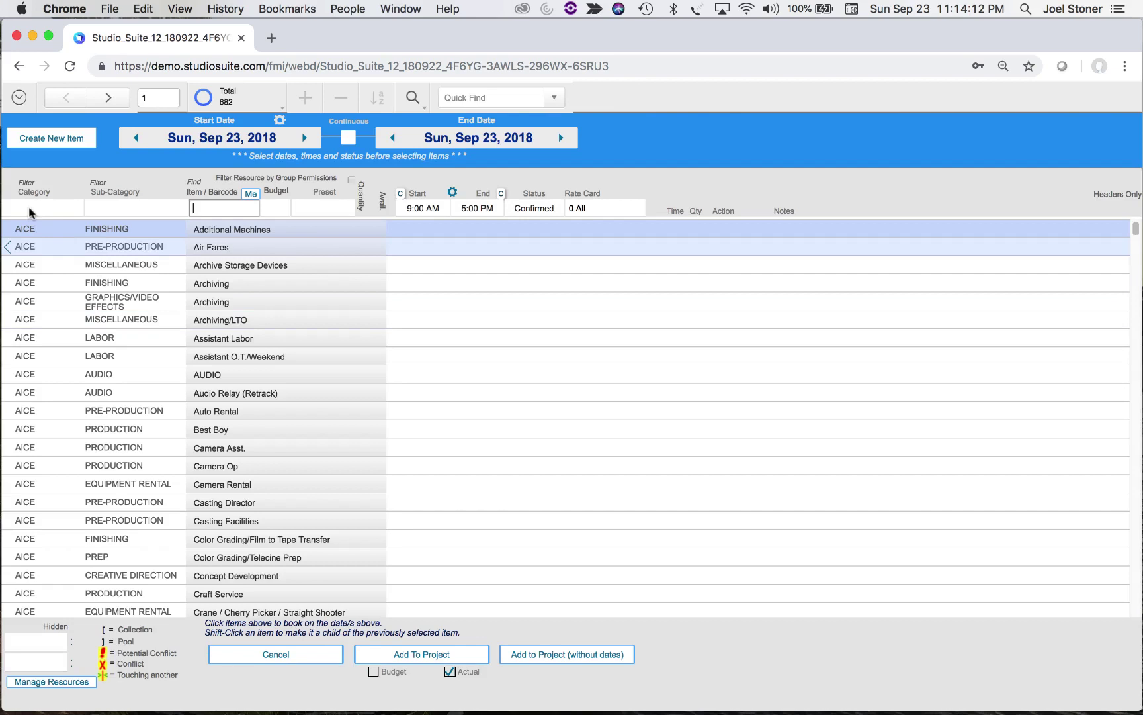
Book the Edit 2 room from the Rooms category onto the project's Actual side only.
click(32, 209)
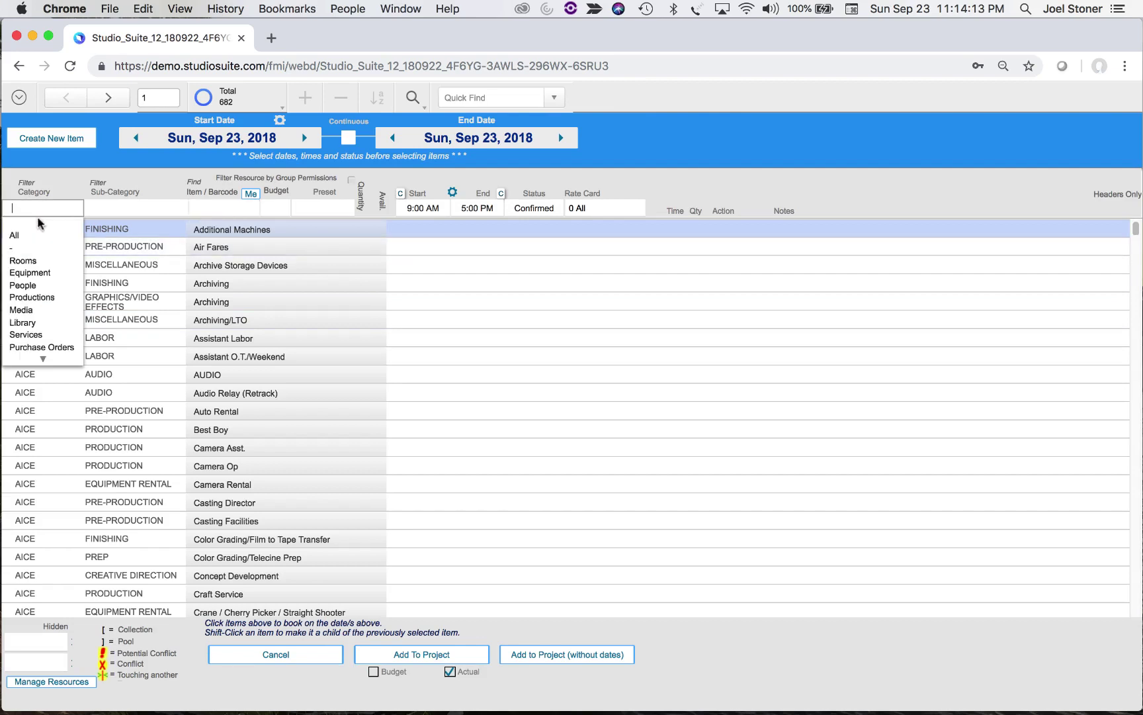
click(32, 261)
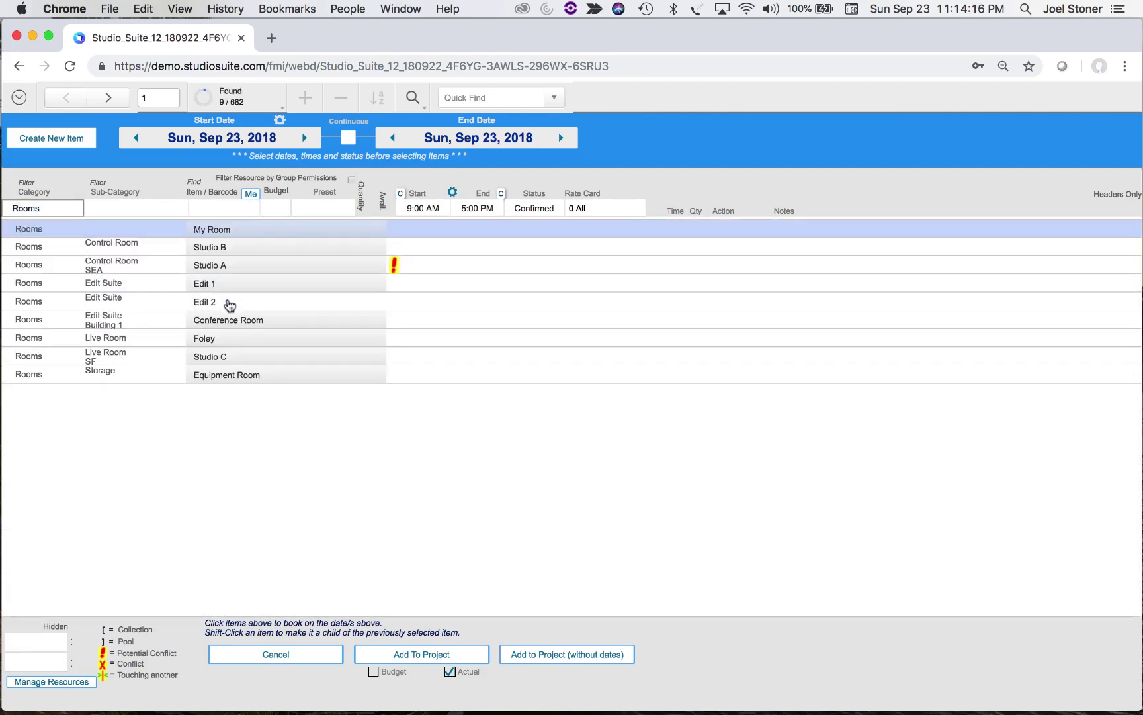
click(229, 304)
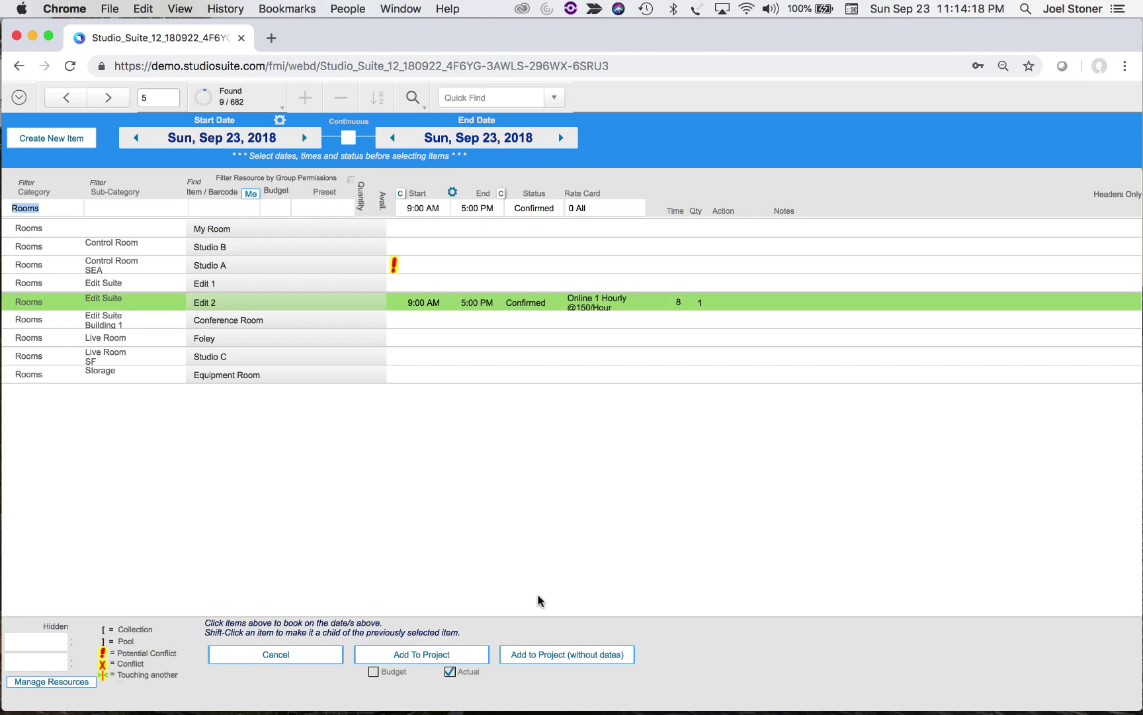
click(368, 675)
click(367, 674)
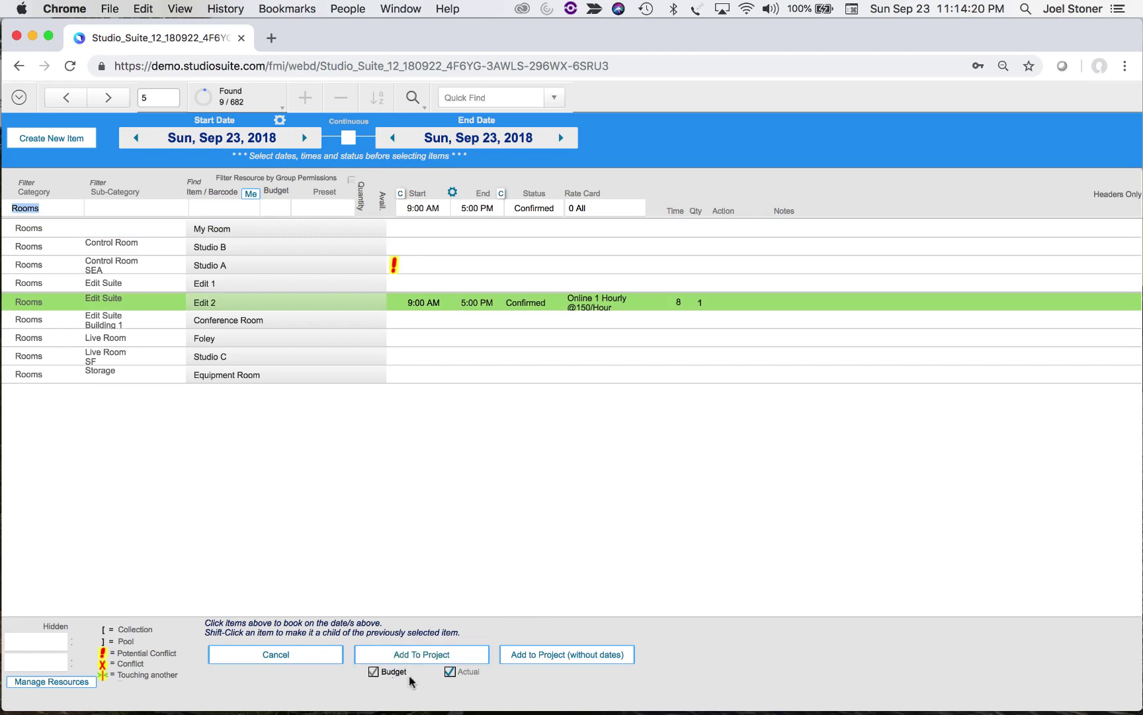
click(458, 646)
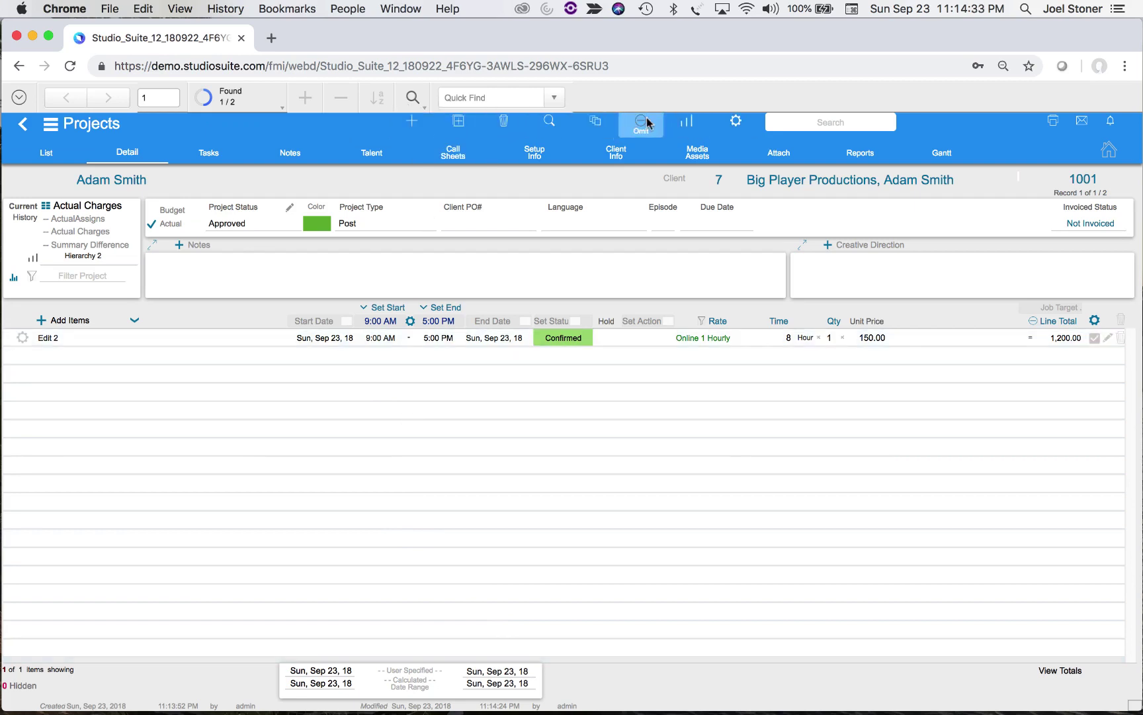
Create project 1002 named 'My New Project' with Approved status and show its bookable items.
click(417, 127)
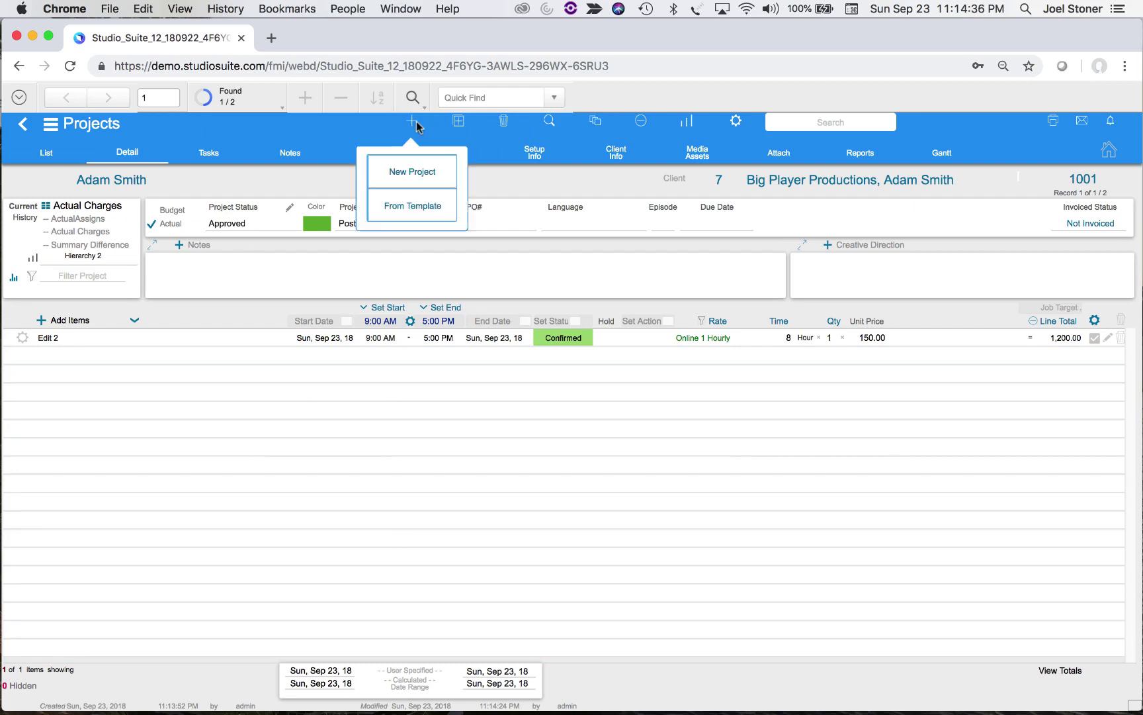
click(432, 174)
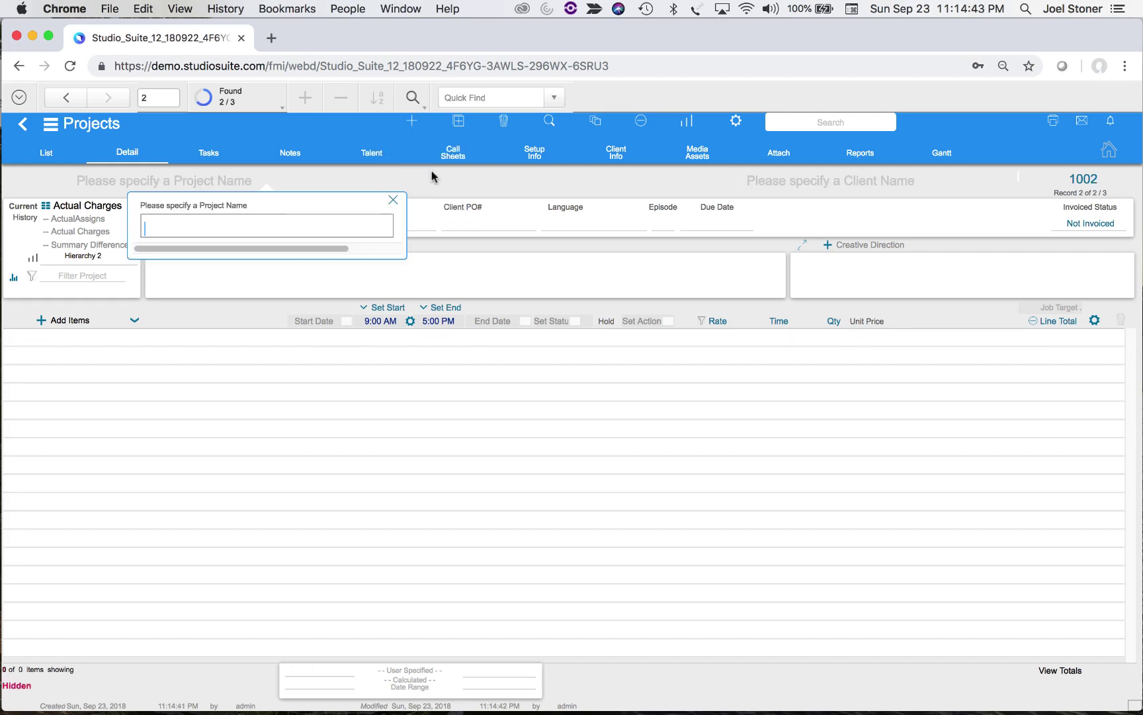
text(My New Project)
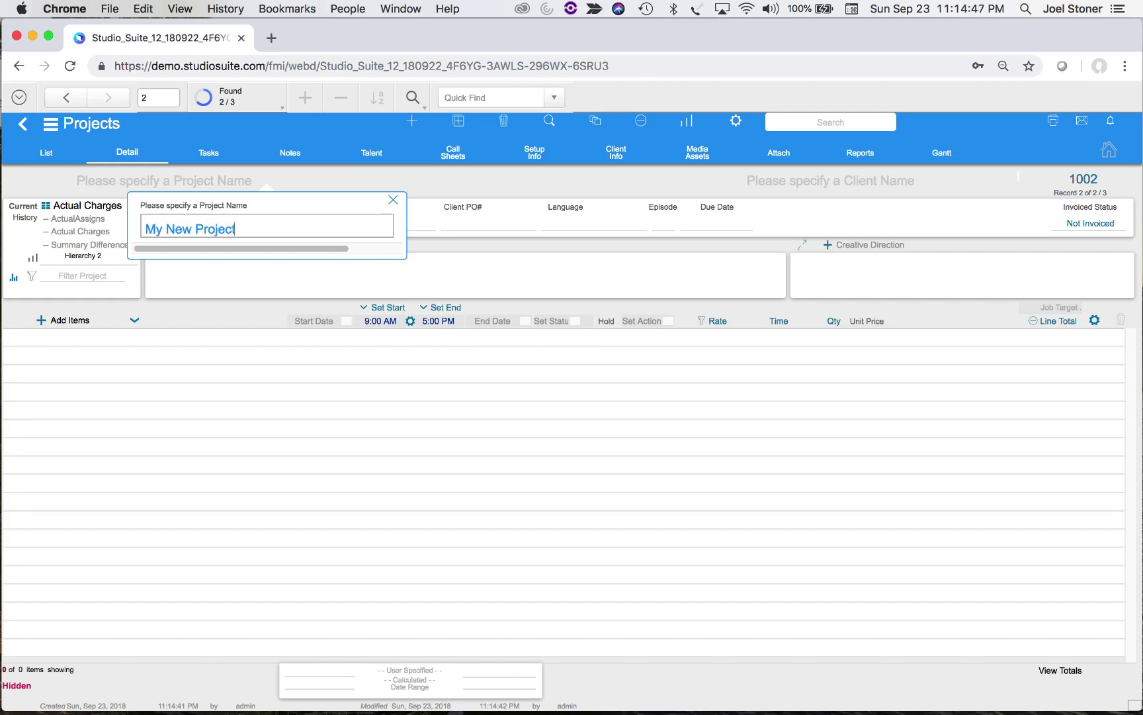
key(Return)
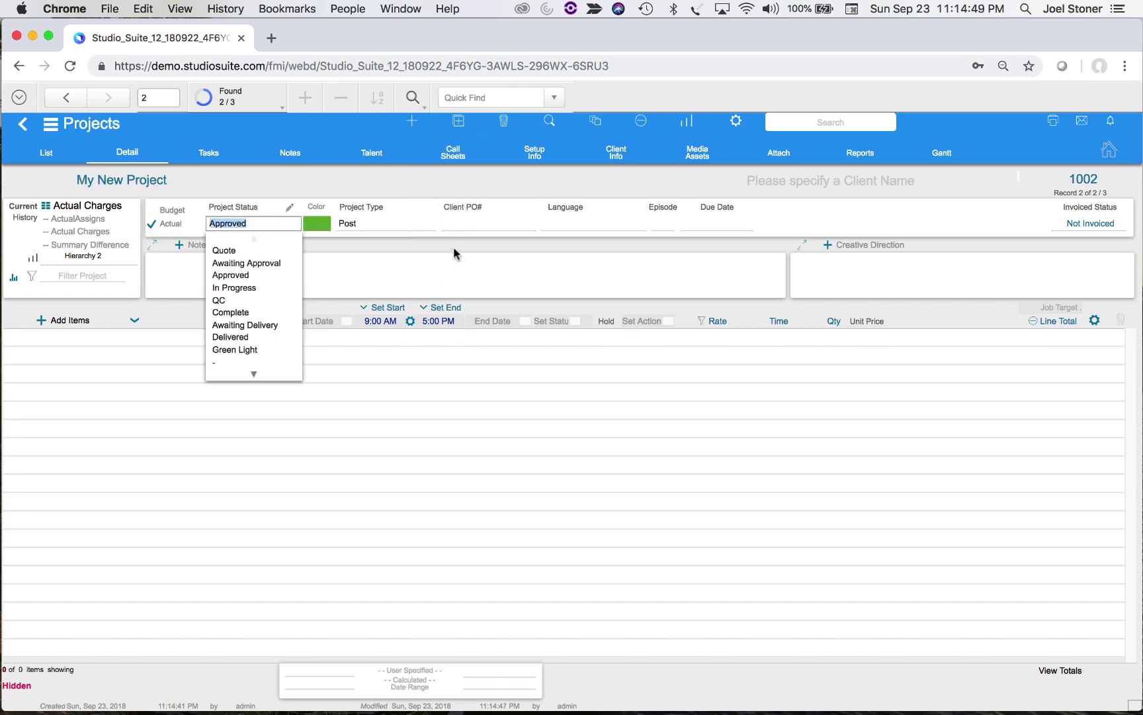
click(454, 250)
click(36, 322)
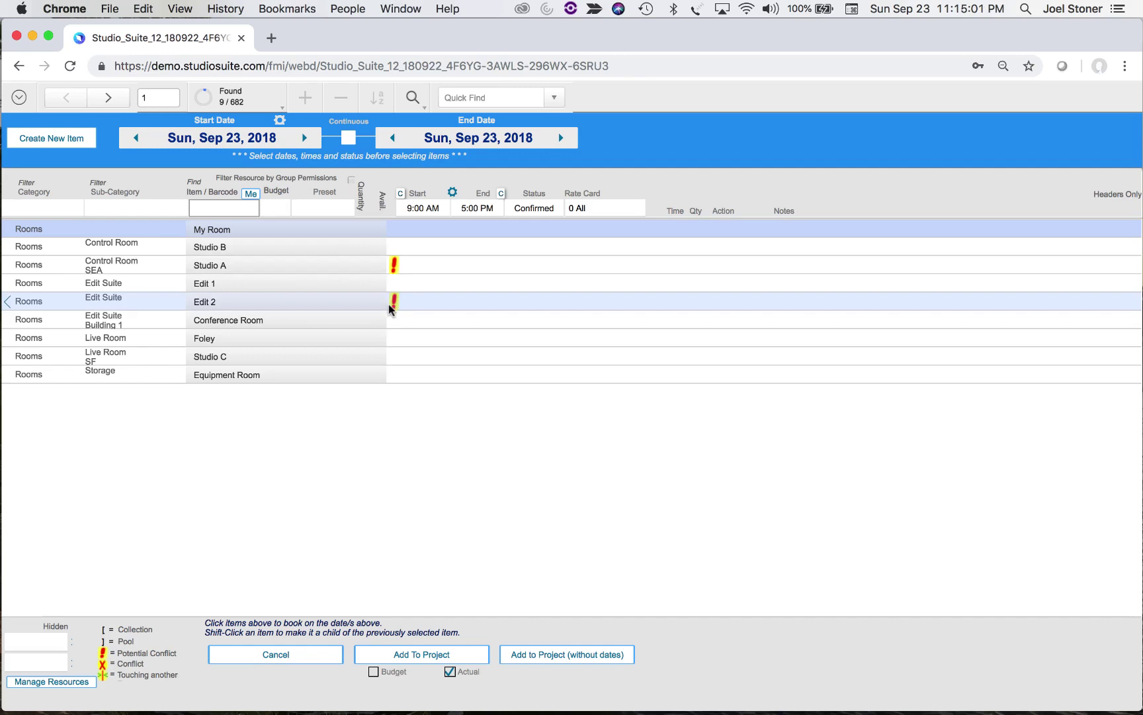
Select Studio C and, under People, the assistant engineer for booking.
click(238, 363)
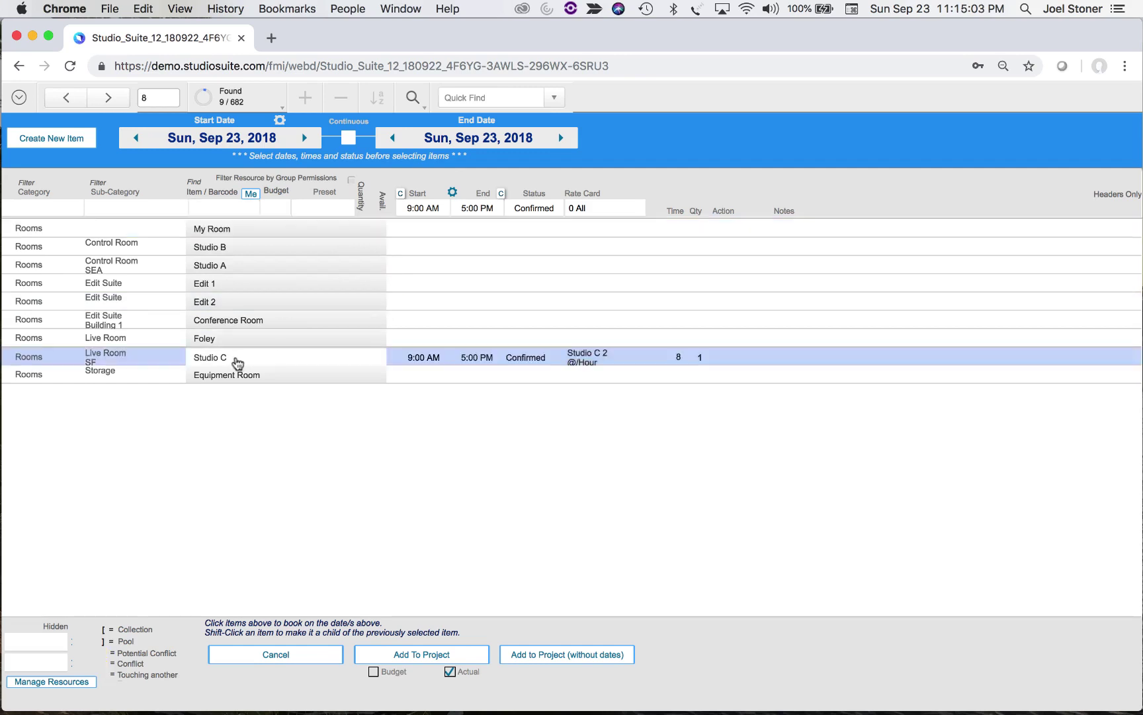
click(35, 212)
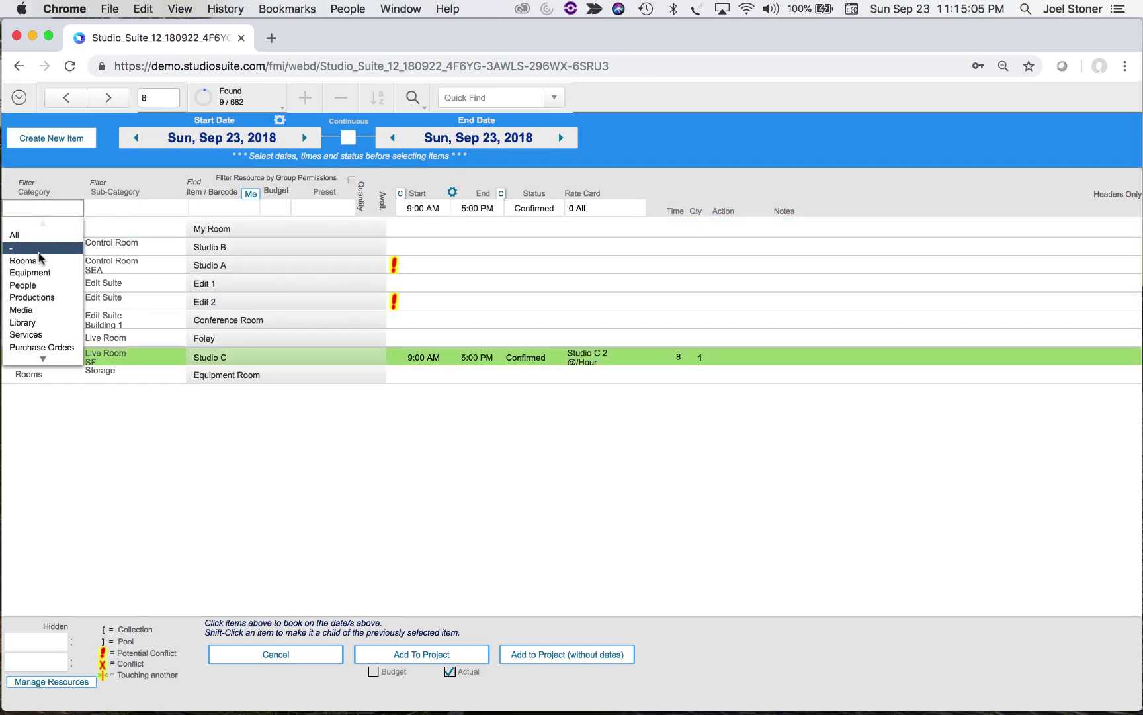
click(48, 285)
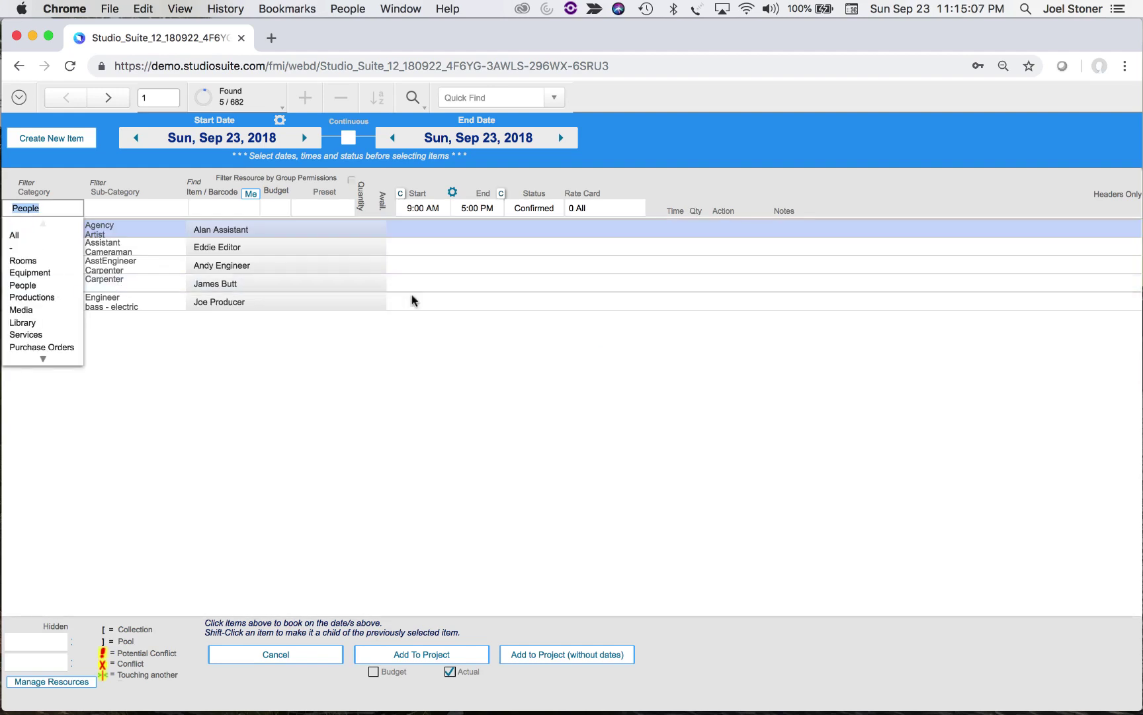
click(312, 271)
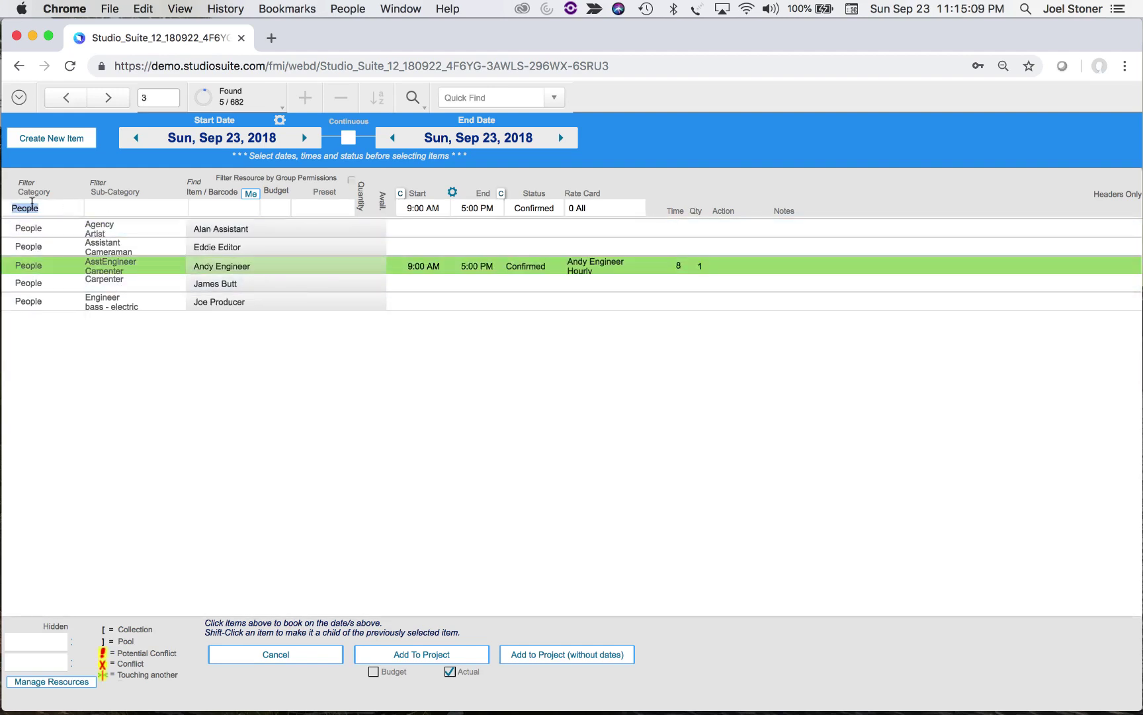
Pick Canon C100 Camera #4 from Equipment and add all bookings, accepting the conflict warning.
click(37, 210)
click(30, 272)
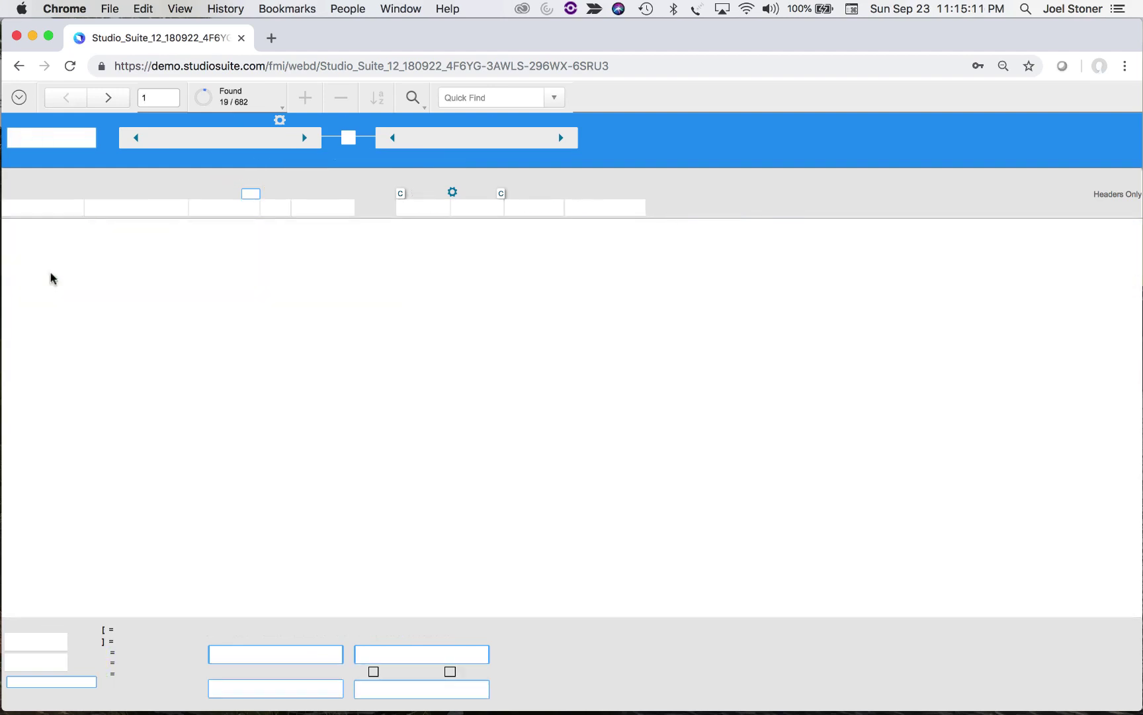
click(232, 207)
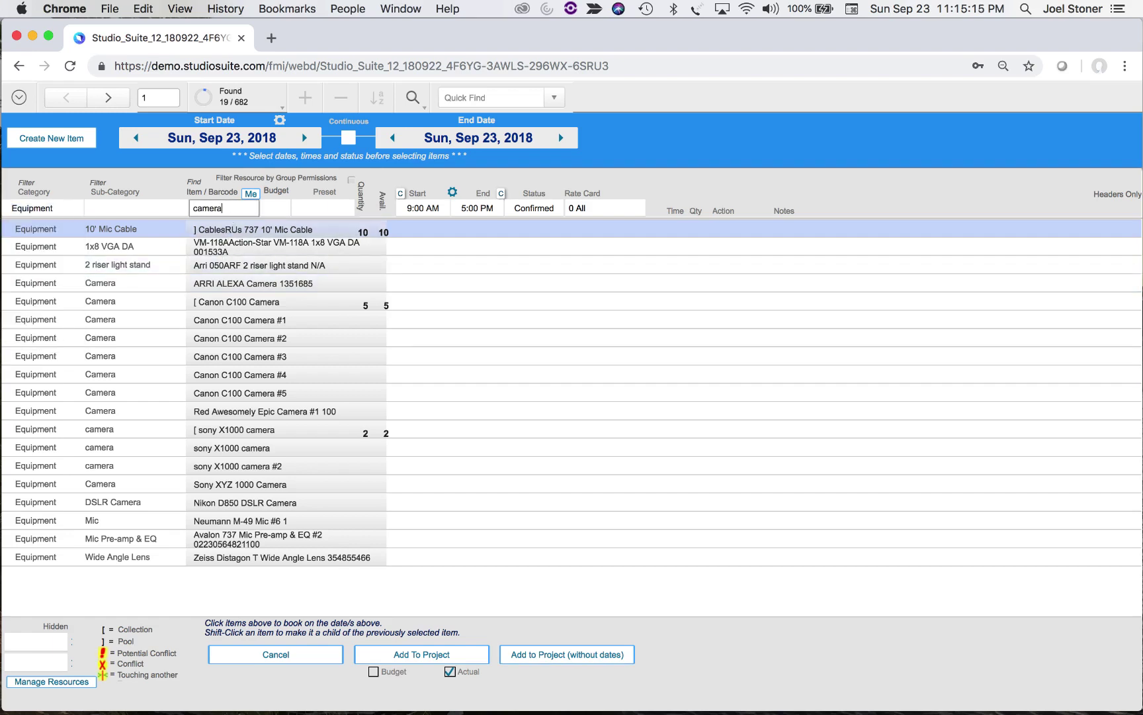
key(Return)
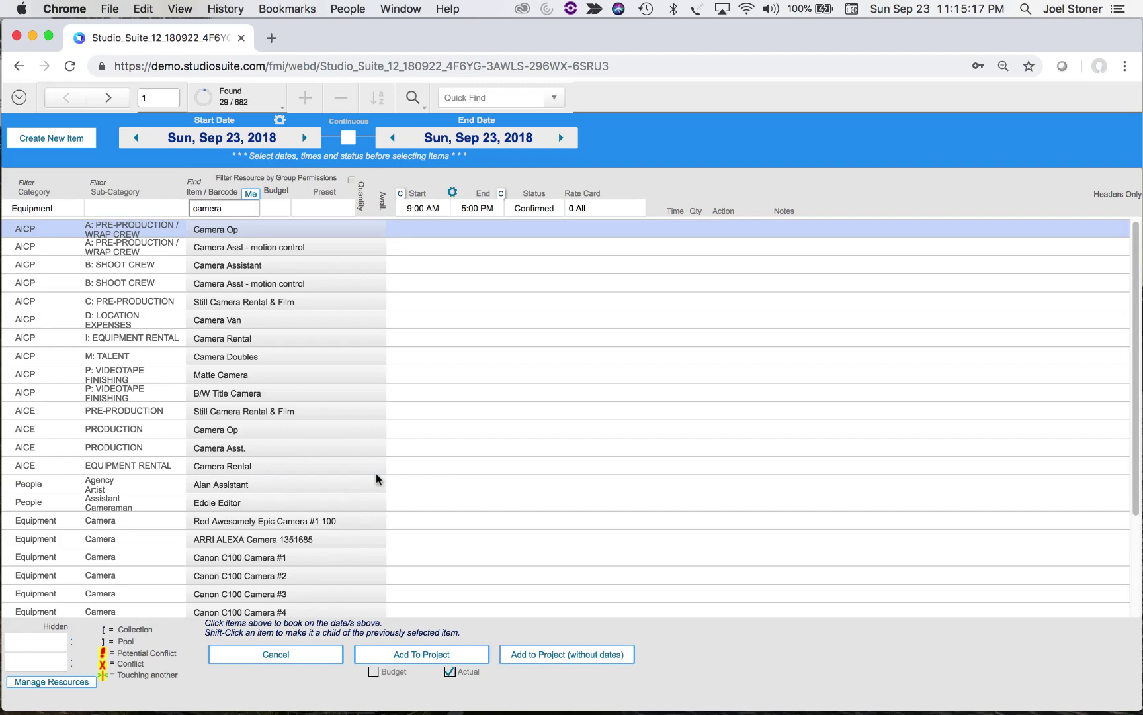
scroll(377, 479, down, 5)
click(246, 481)
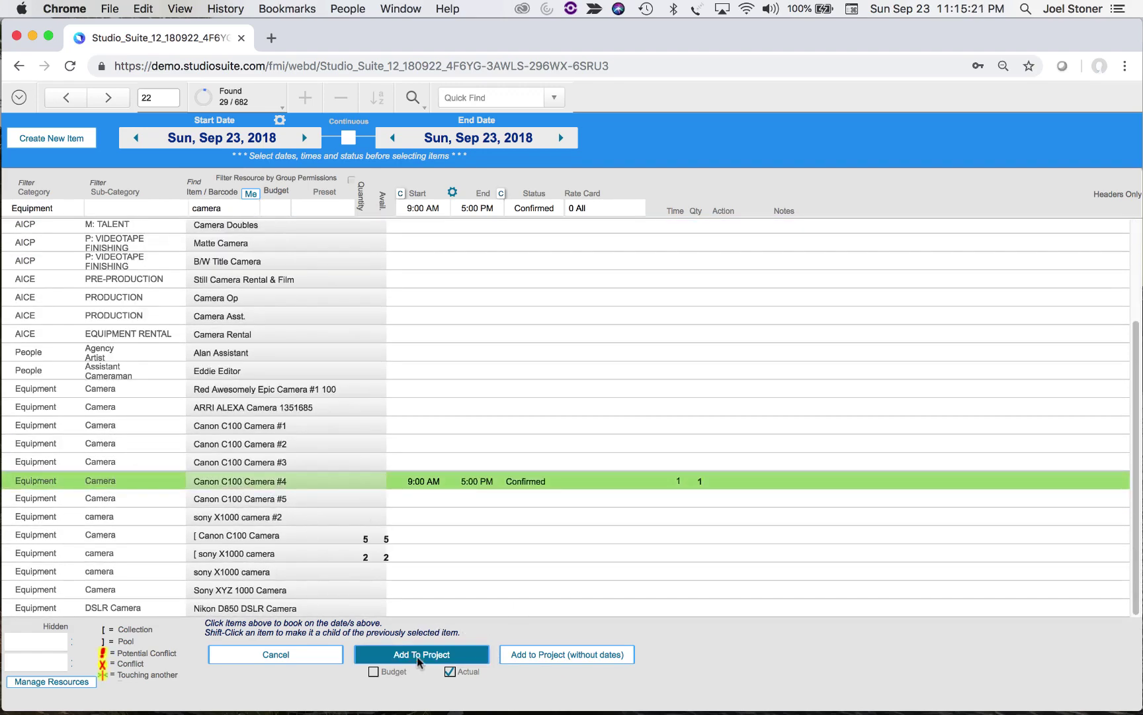
click(462, 654)
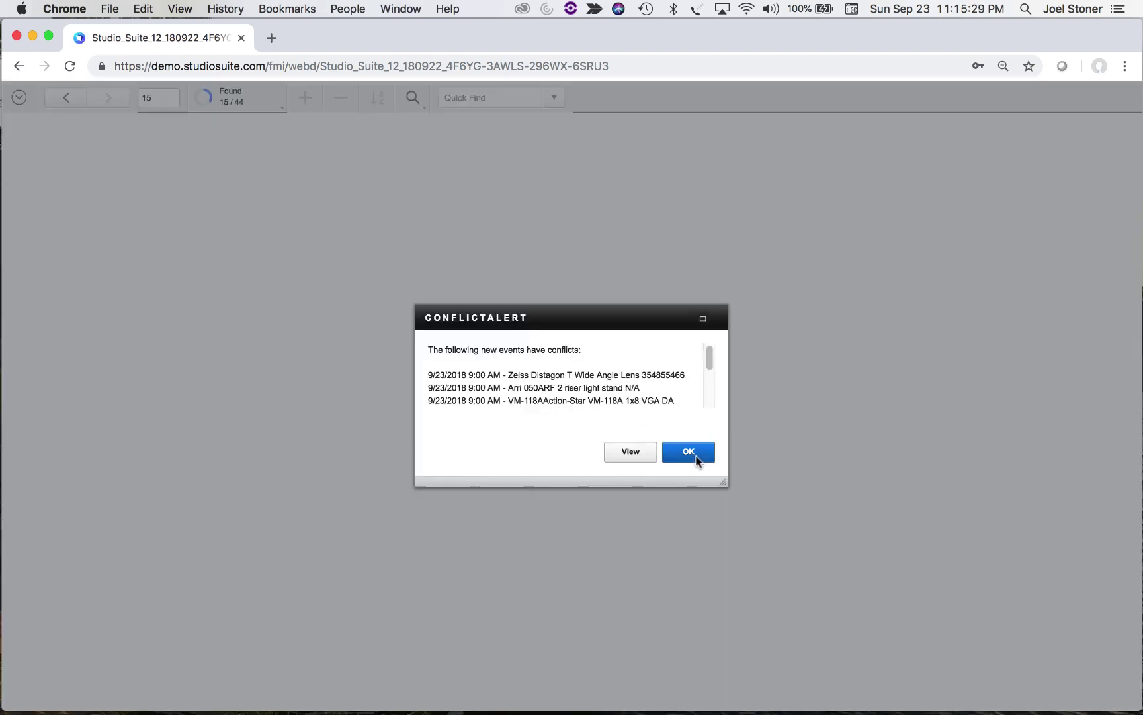
click(695, 454)
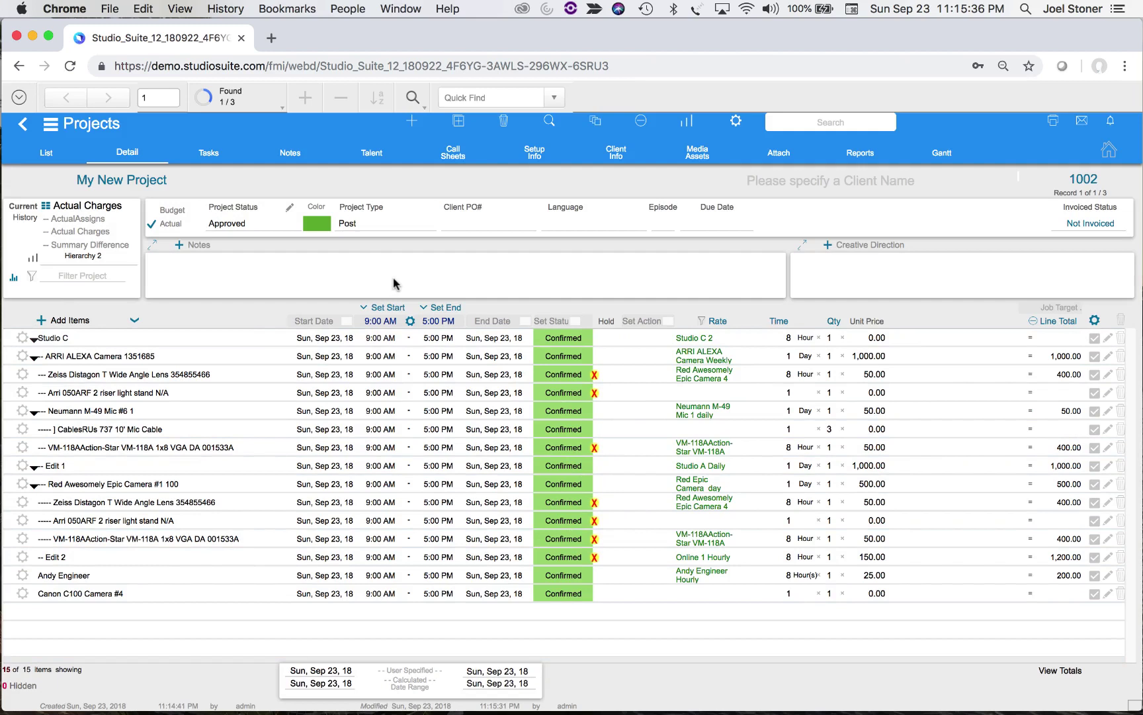
Flag My New Project as a Template and close its settings to save the record.
click(736, 120)
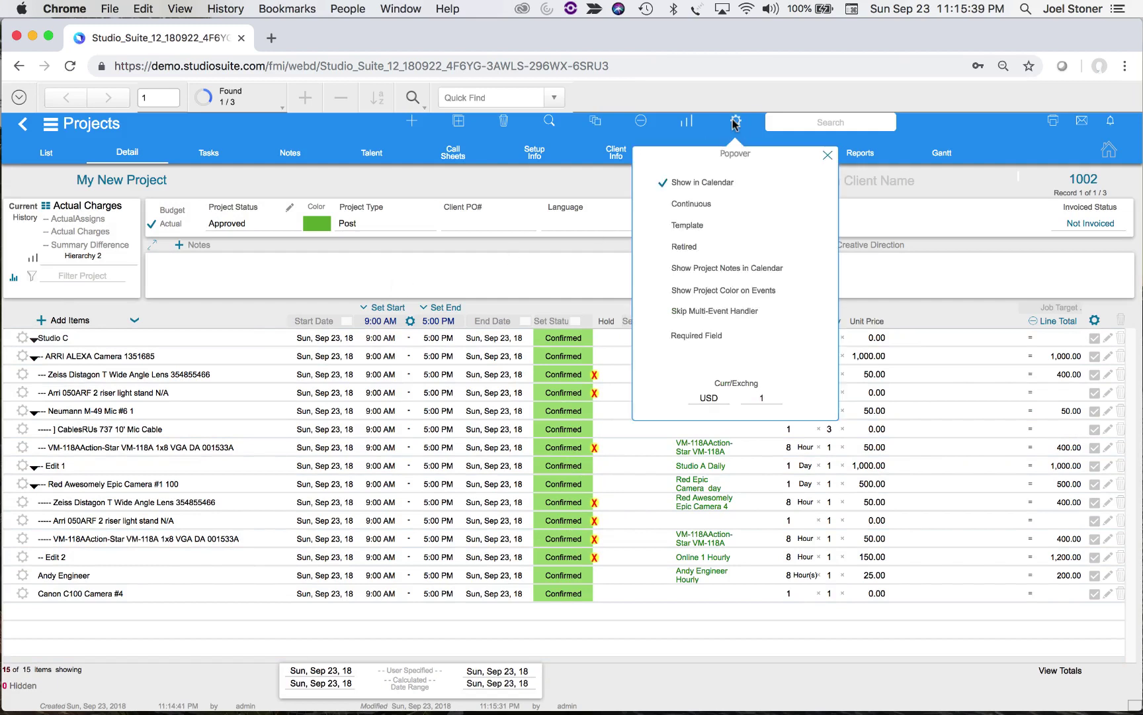
click(704, 226)
click(545, 251)
click(72, 341)
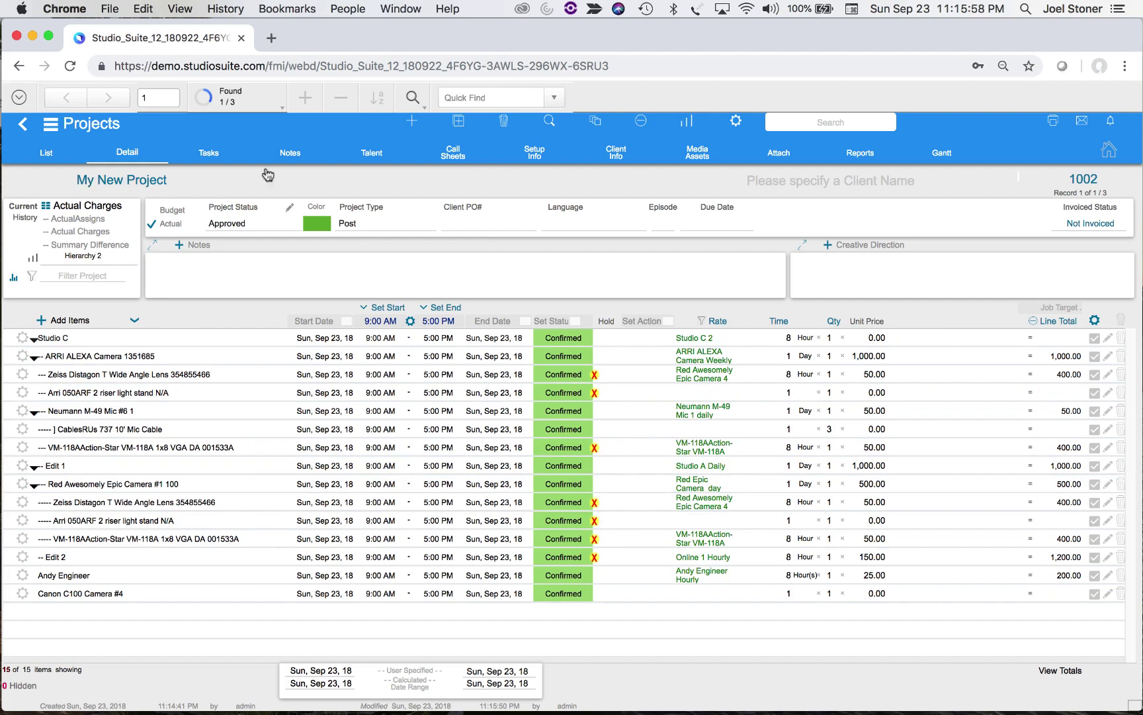
click(419, 129)
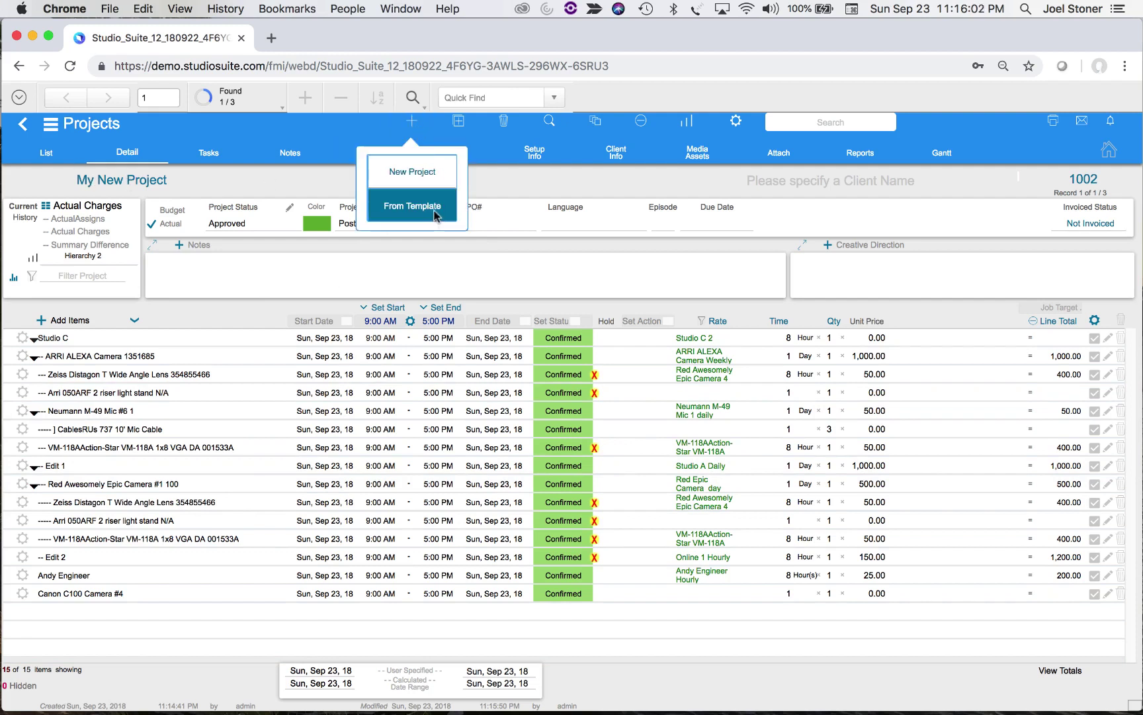
Start a project From Template using My New Project as the template.
click(435, 211)
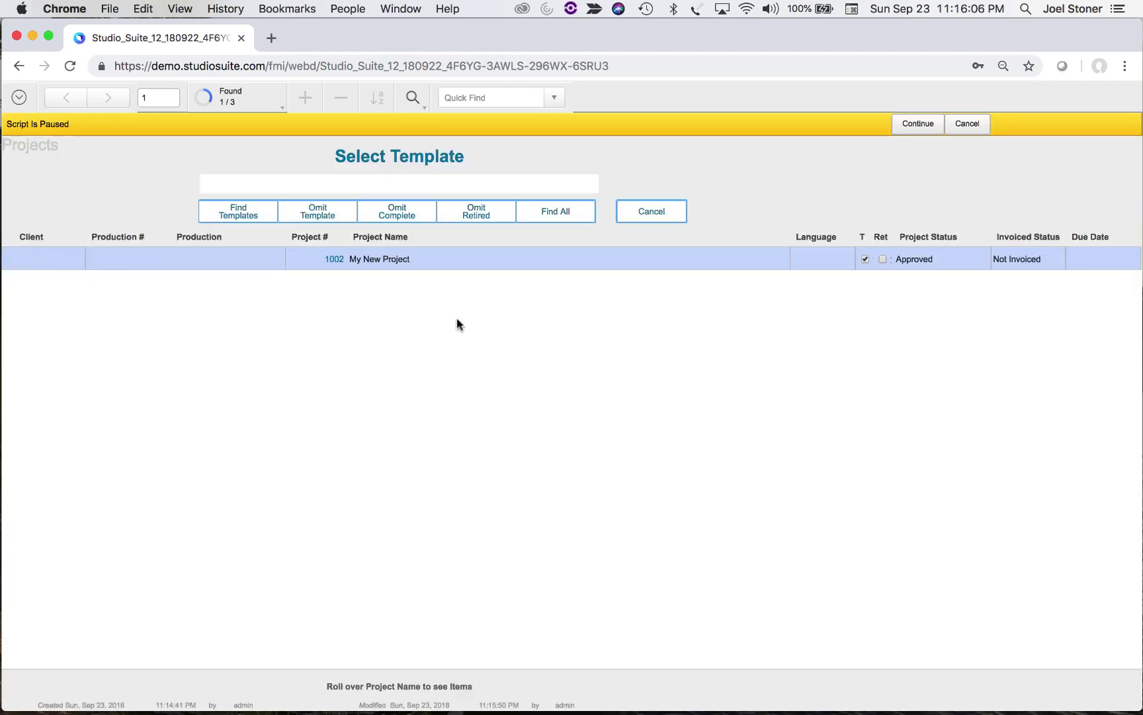
click(389, 258)
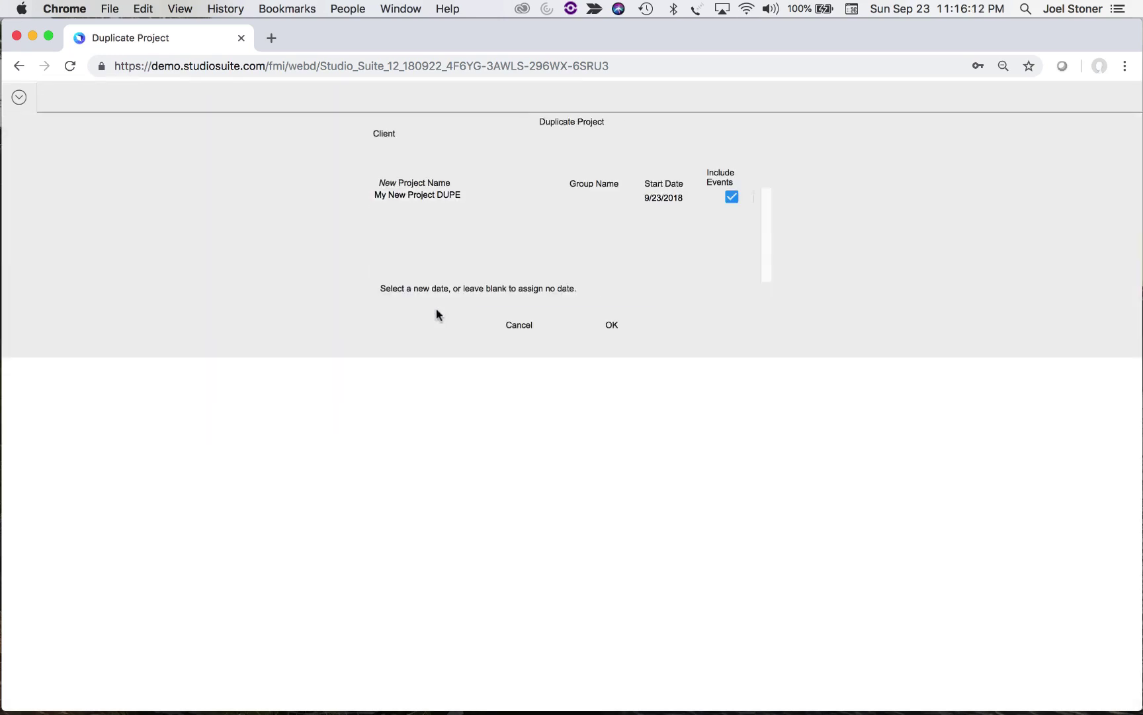
Name the duplicate 'My New Project 2', set its start date to 9/30/2018, and confirm.
click(442, 198)
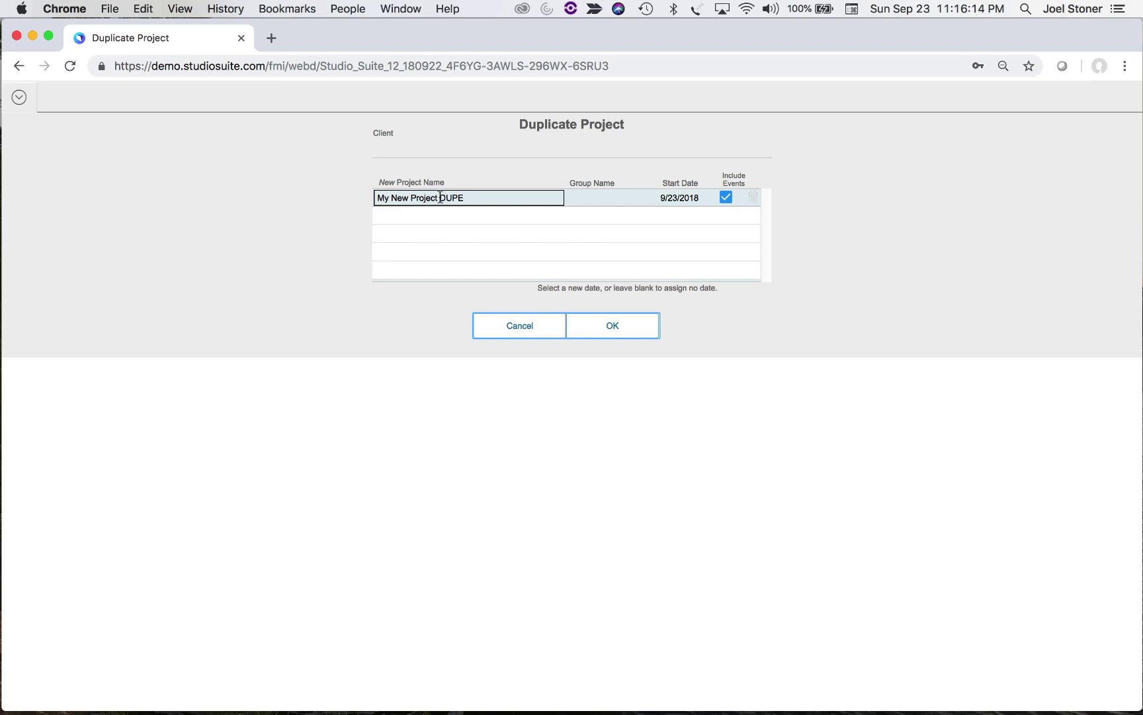
drag(440, 197, 484, 197)
text(2)
click(682, 196)
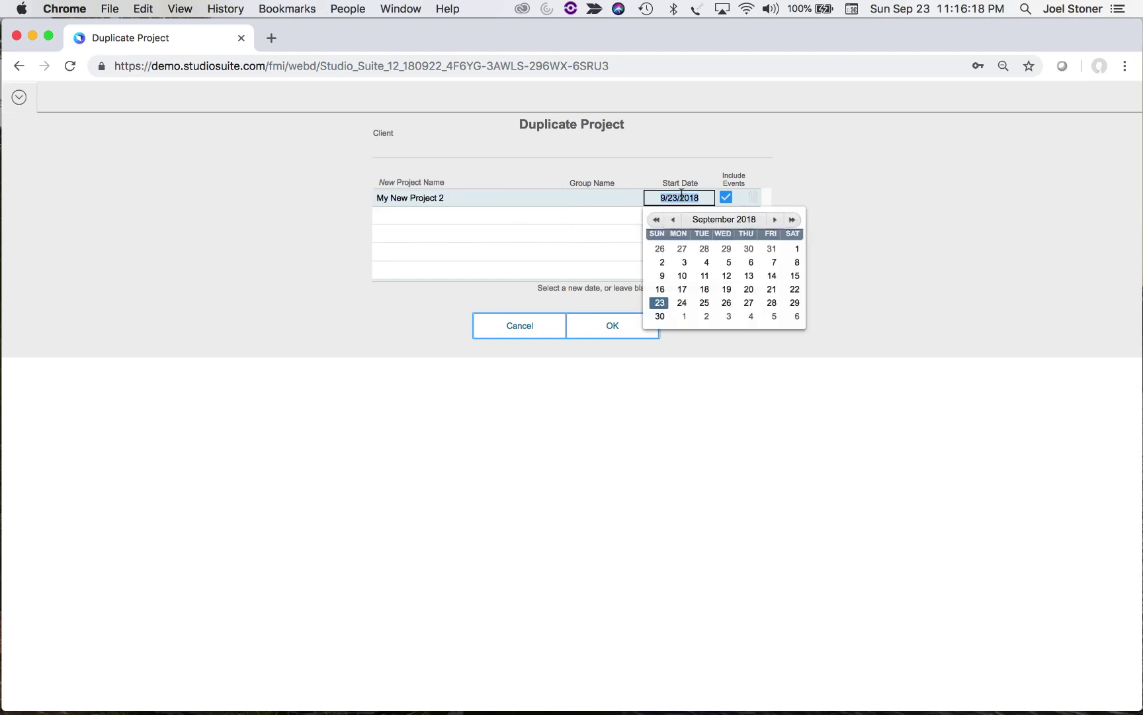
click(661, 319)
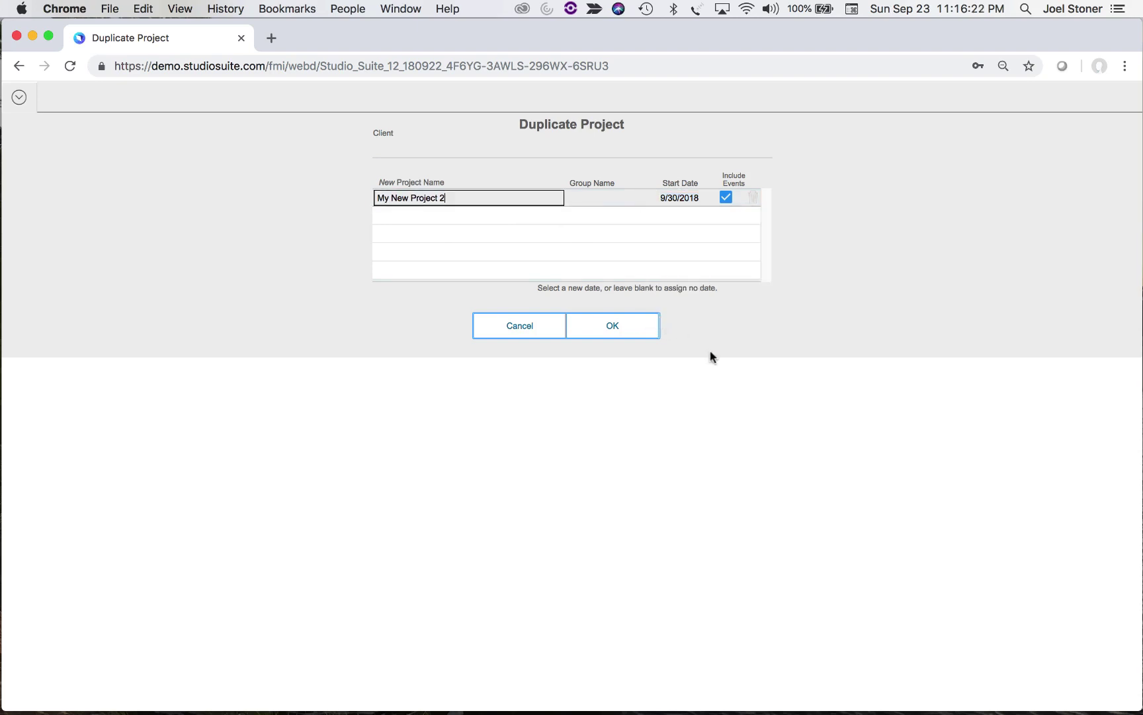
click(613, 327)
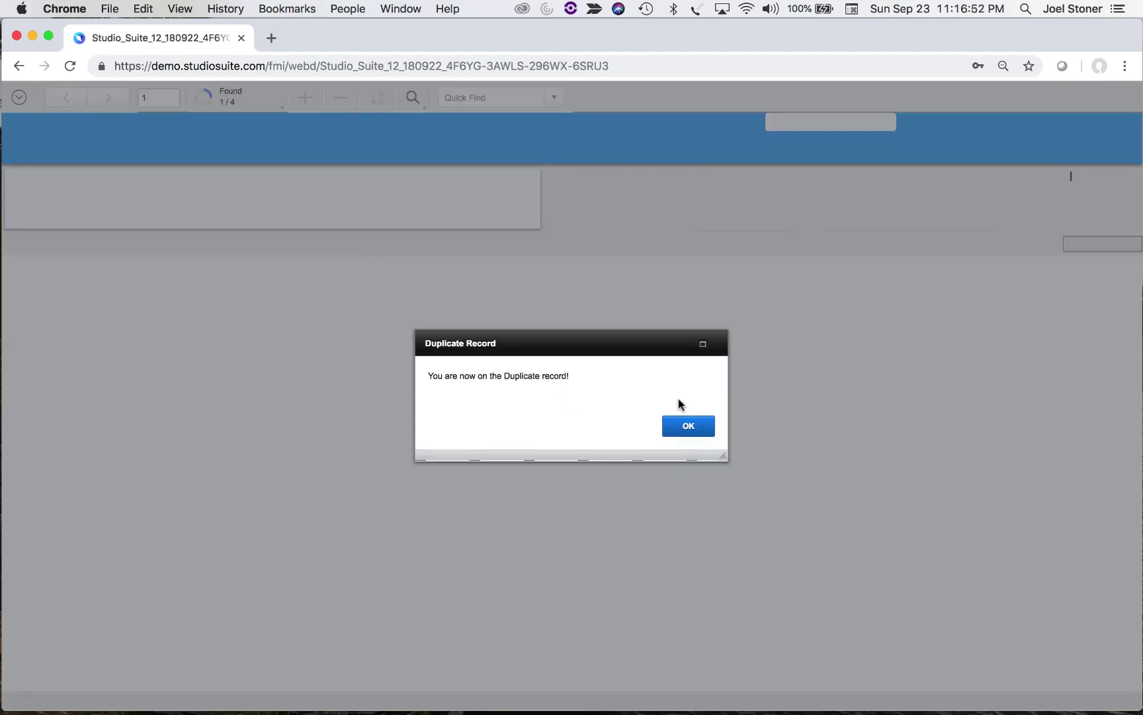
Dismiss the Duplicate Record notice and switch to the Calendar module.
click(702, 426)
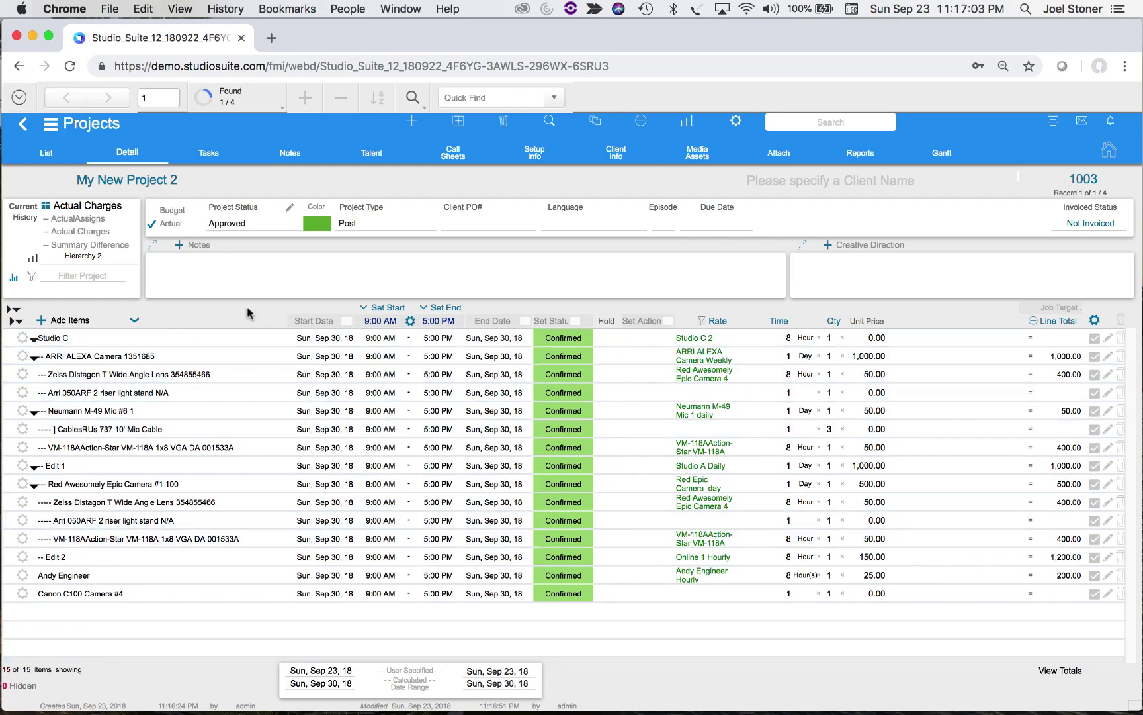
click(72, 126)
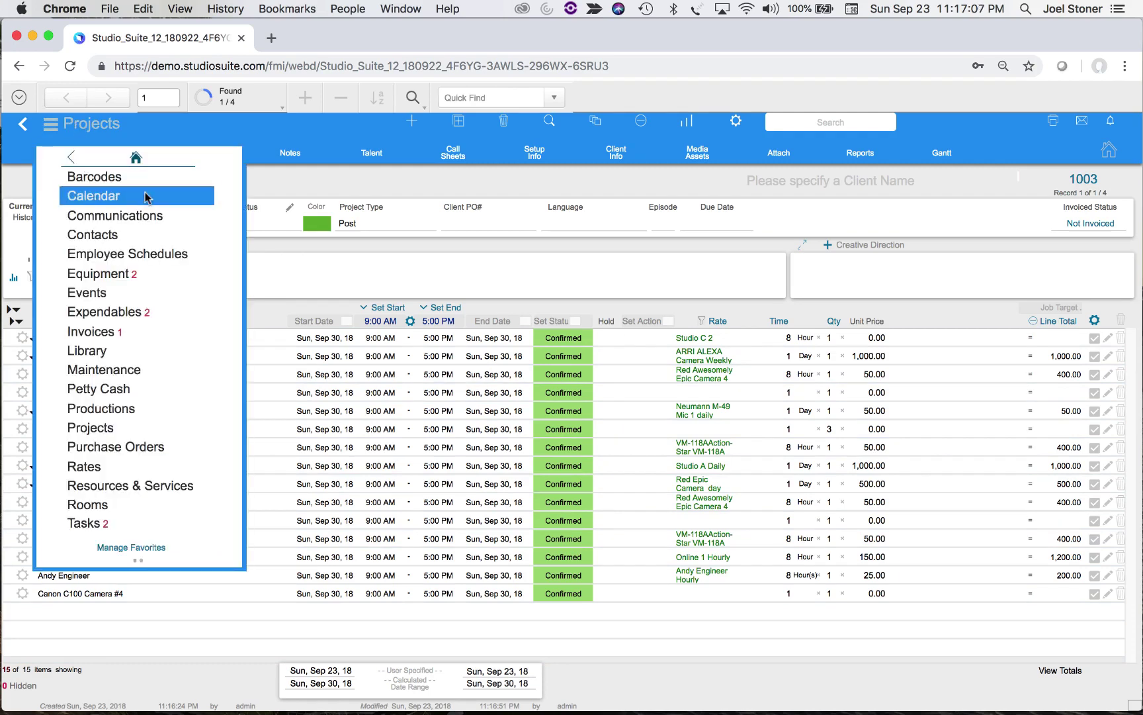
click(146, 196)
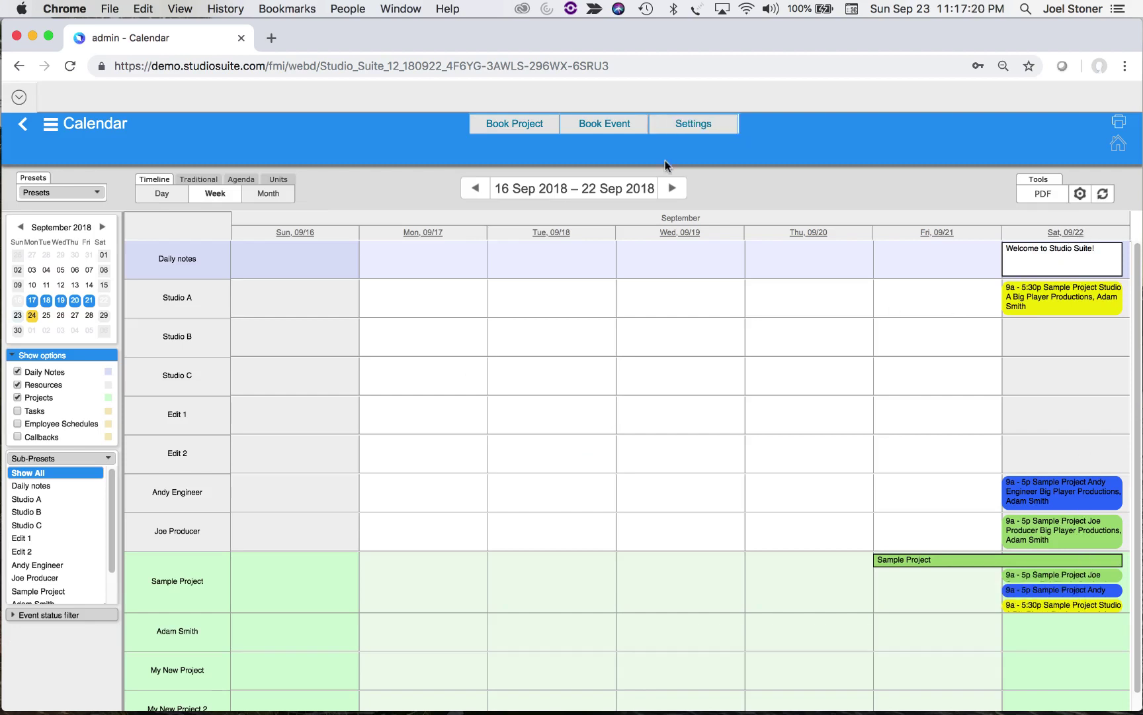
Book Studio A and engineer Tue–Wed, producer Wednesday, and Studio B 12:30–1:45pm on 26 Sep.
click(673, 190)
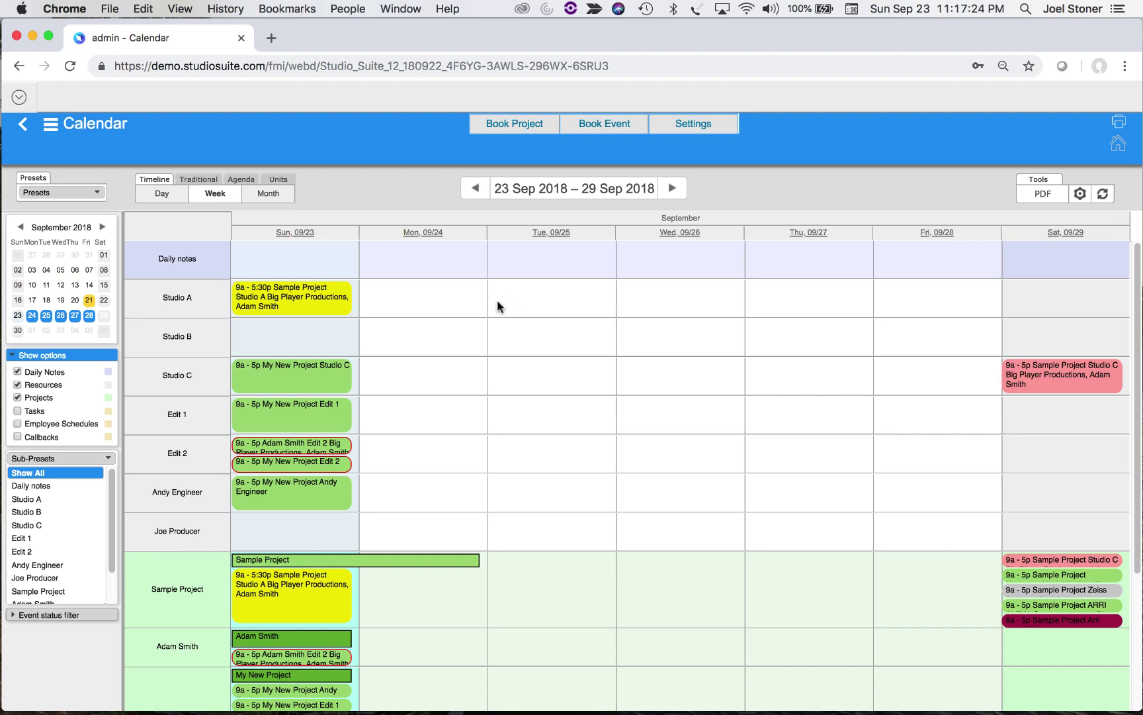
drag(497, 300, 729, 302)
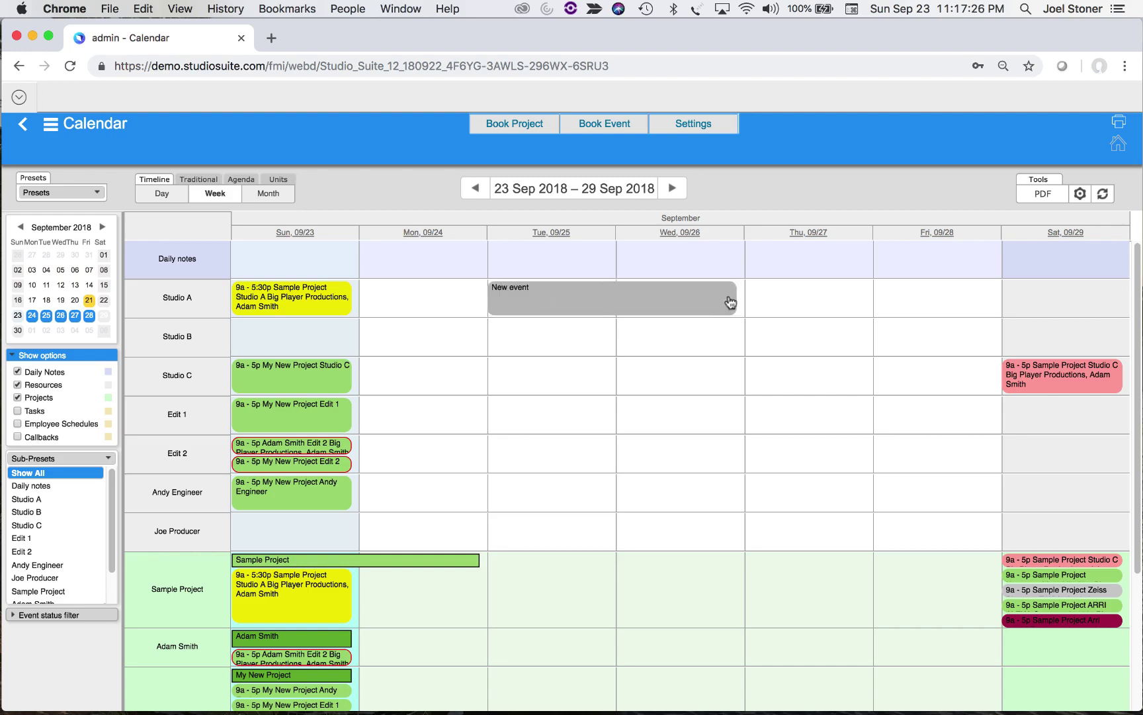
drag(502, 493, 747, 475)
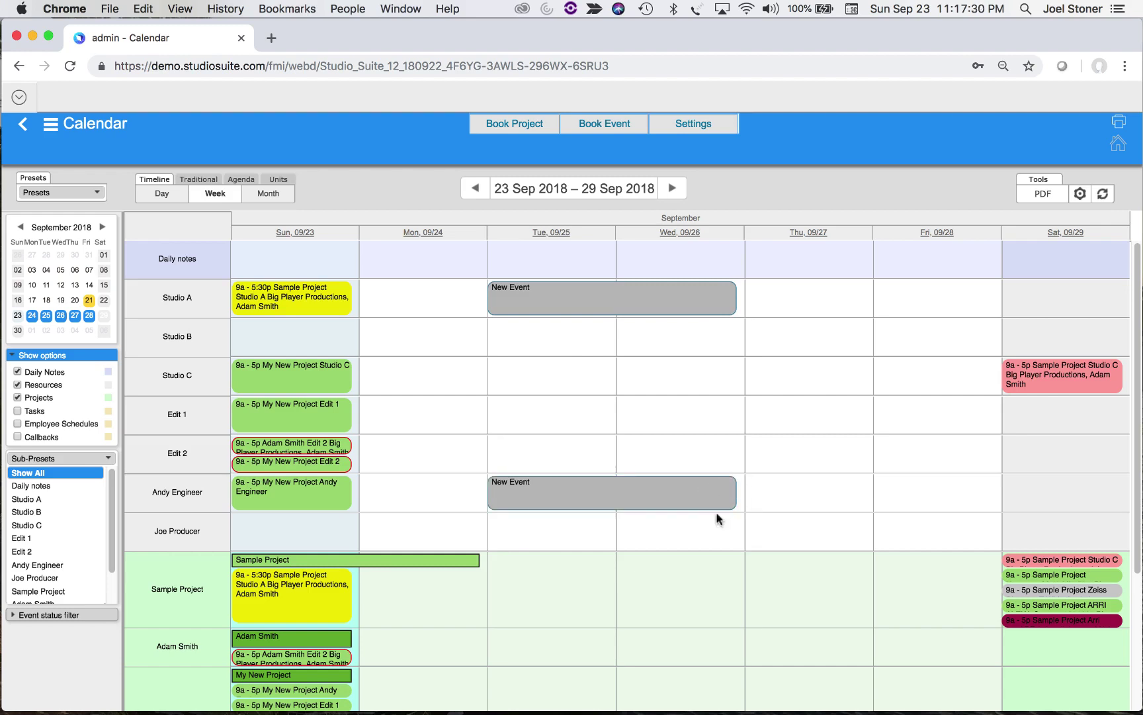
drag(658, 533, 690, 532)
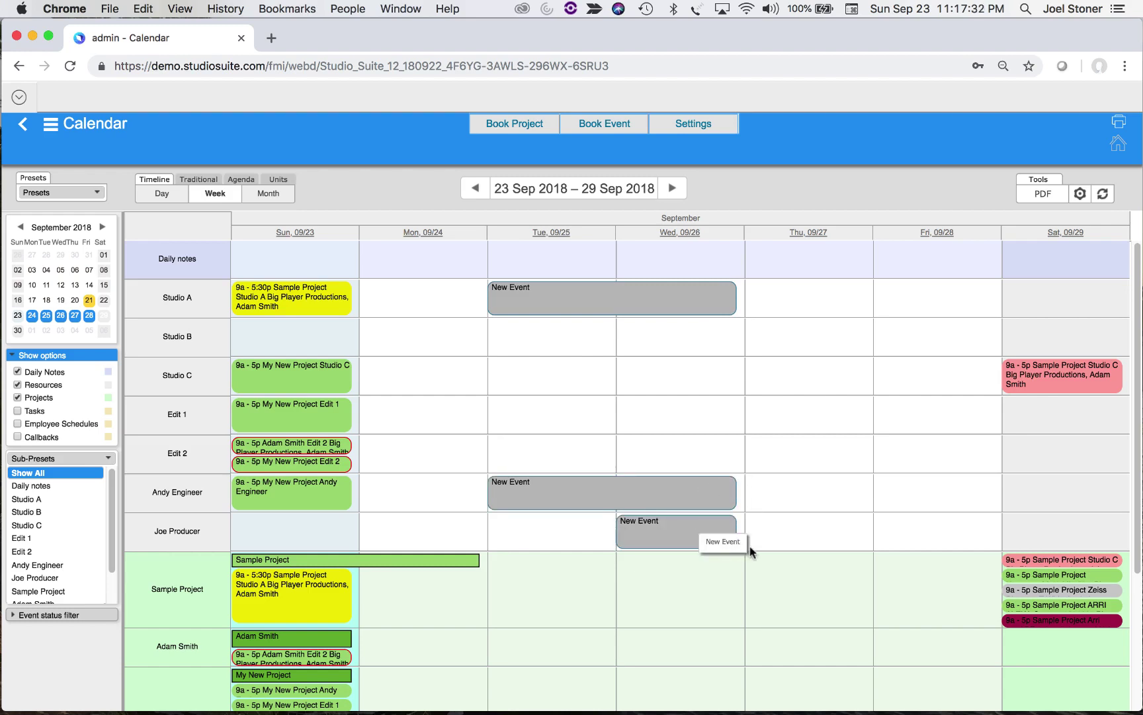
click(681, 232)
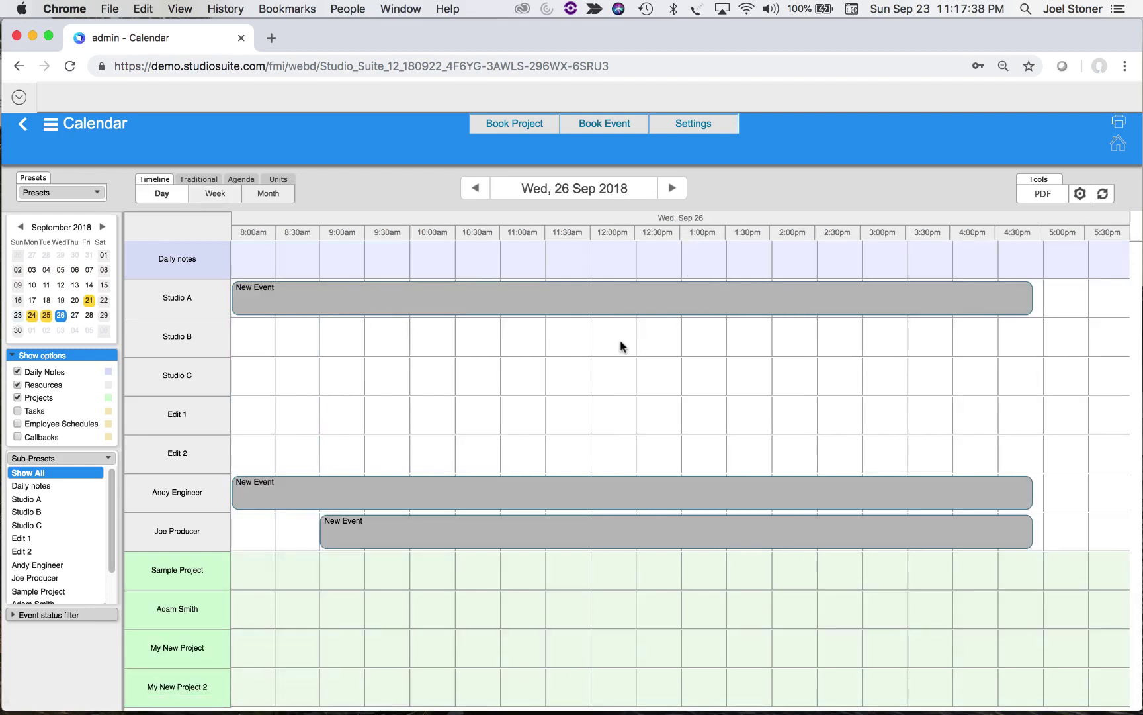
drag(643, 344, 760, 335)
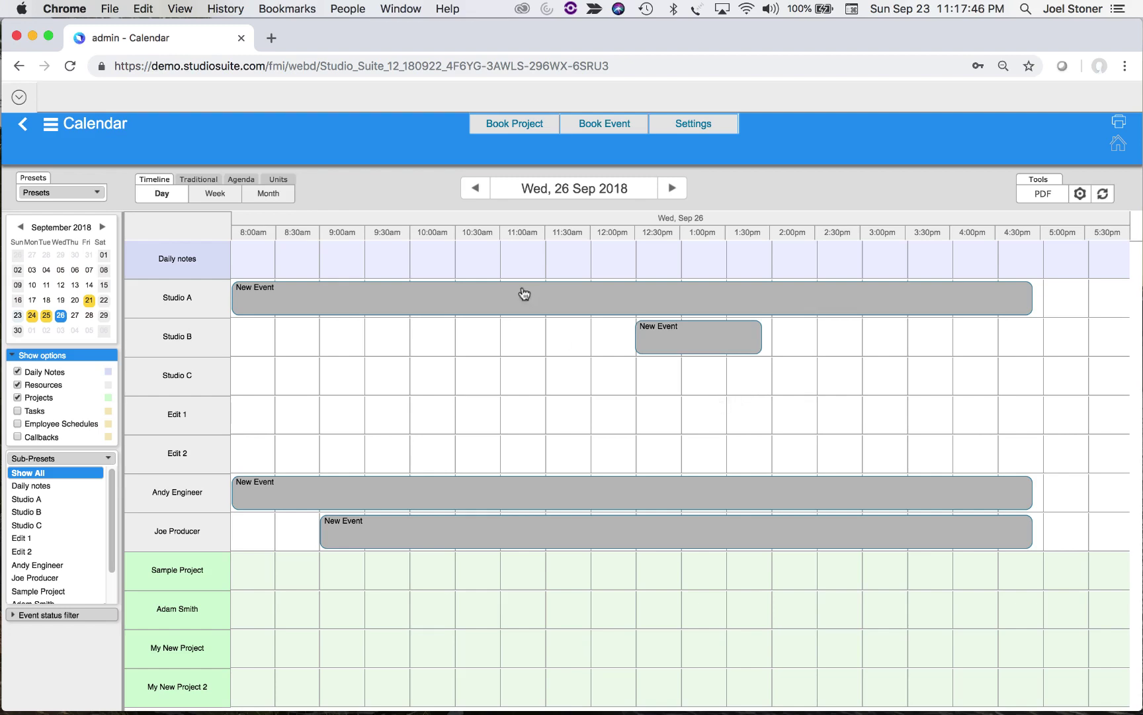
Book the calendar events as a new, non-continuous project with client selection turned on.
click(522, 131)
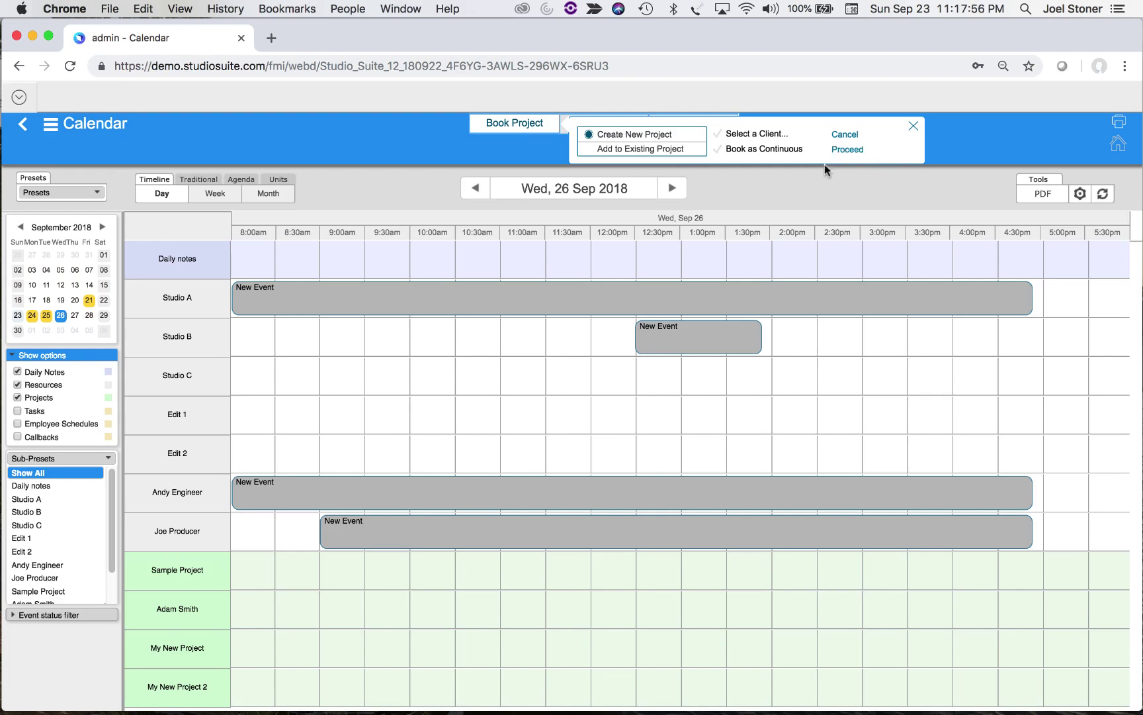
click(633, 152)
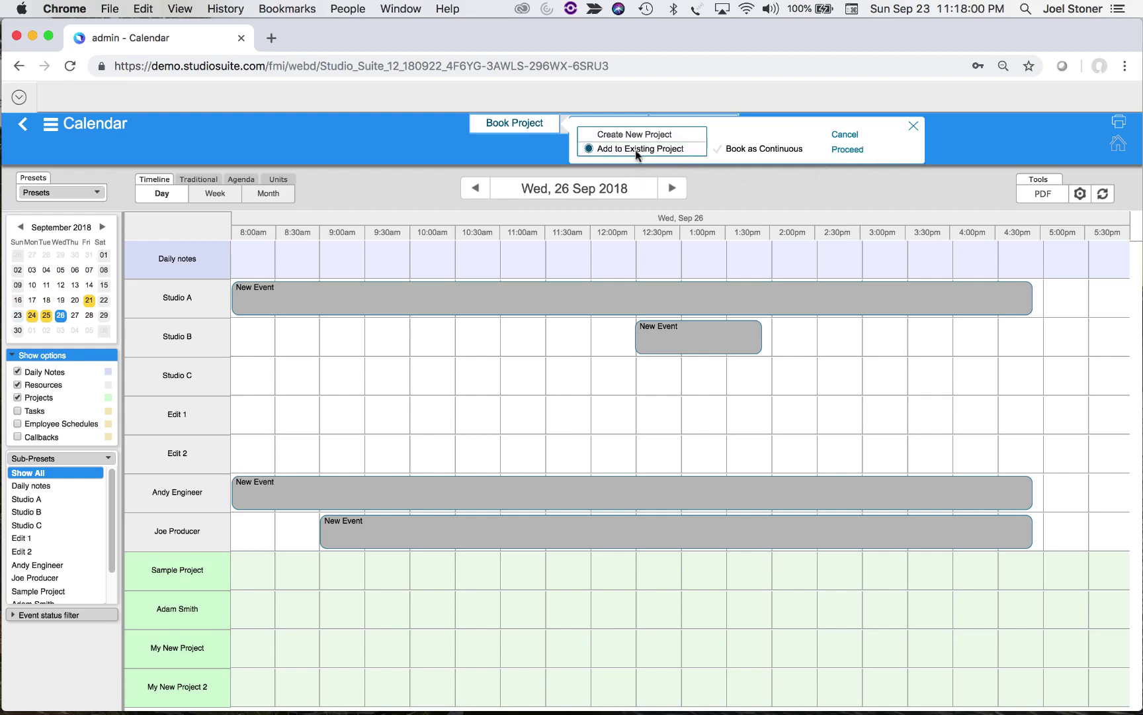
click(632, 133)
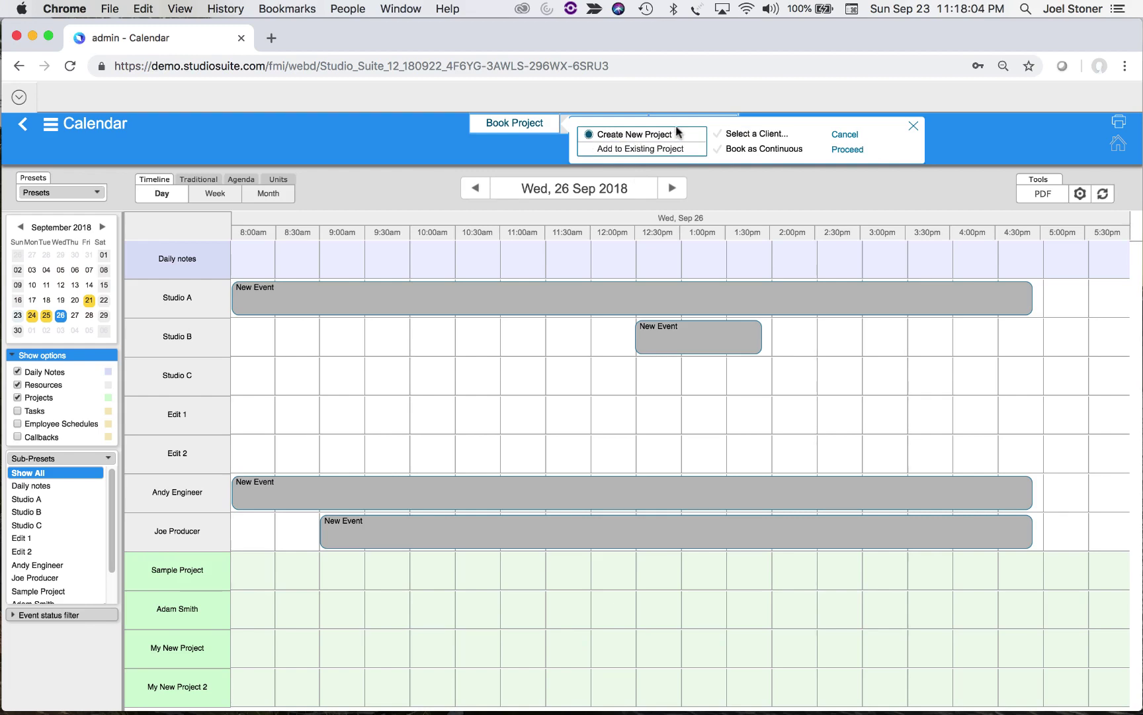
click(729, 135)
click(731, 137)
click(780, 152)
click(733, 151)
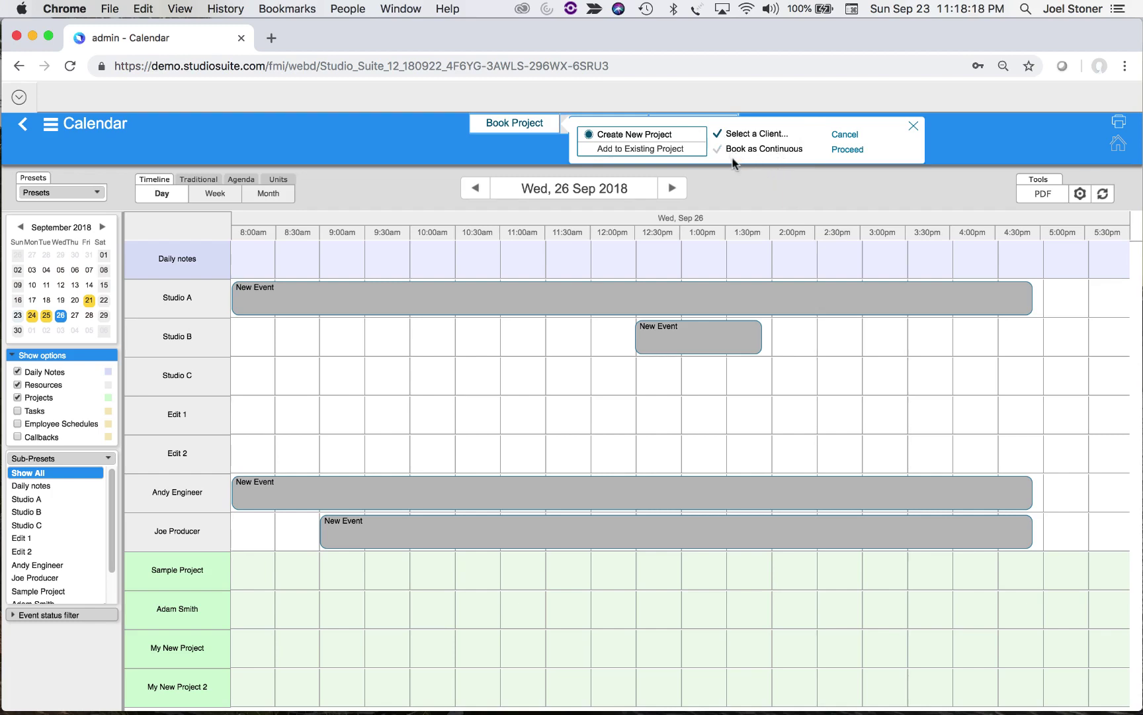
click(860, 151)
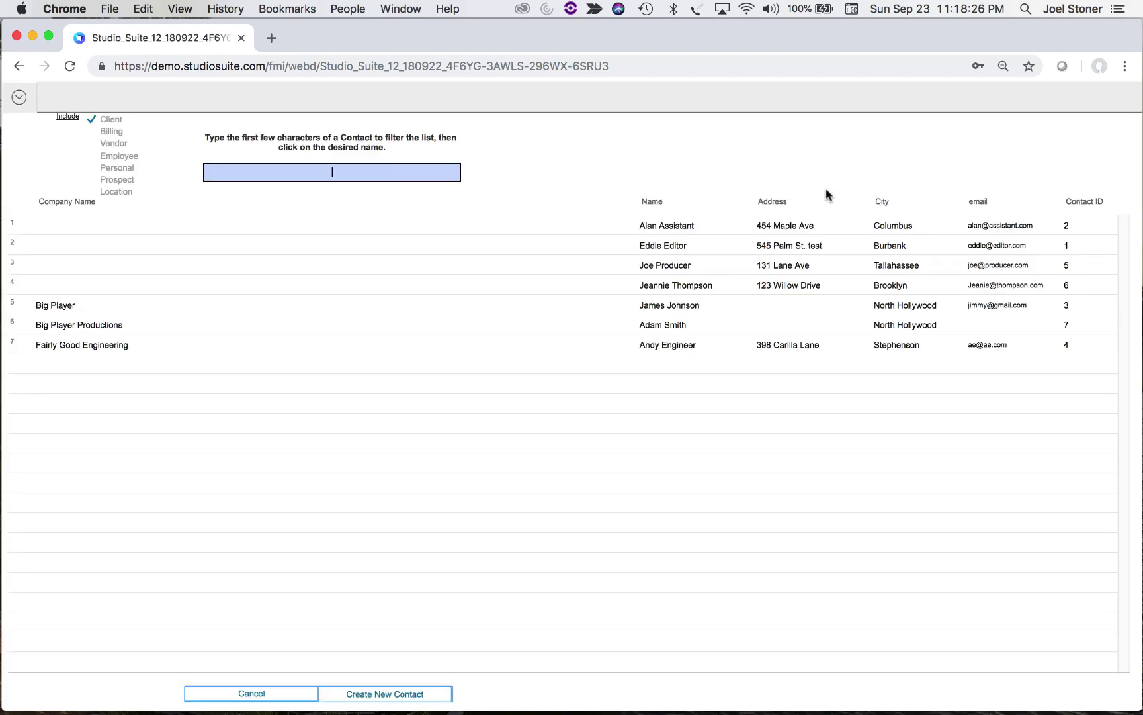
Assign Big Player Productions as client and name the booked project 'From Calendar'.
click(47, 319)
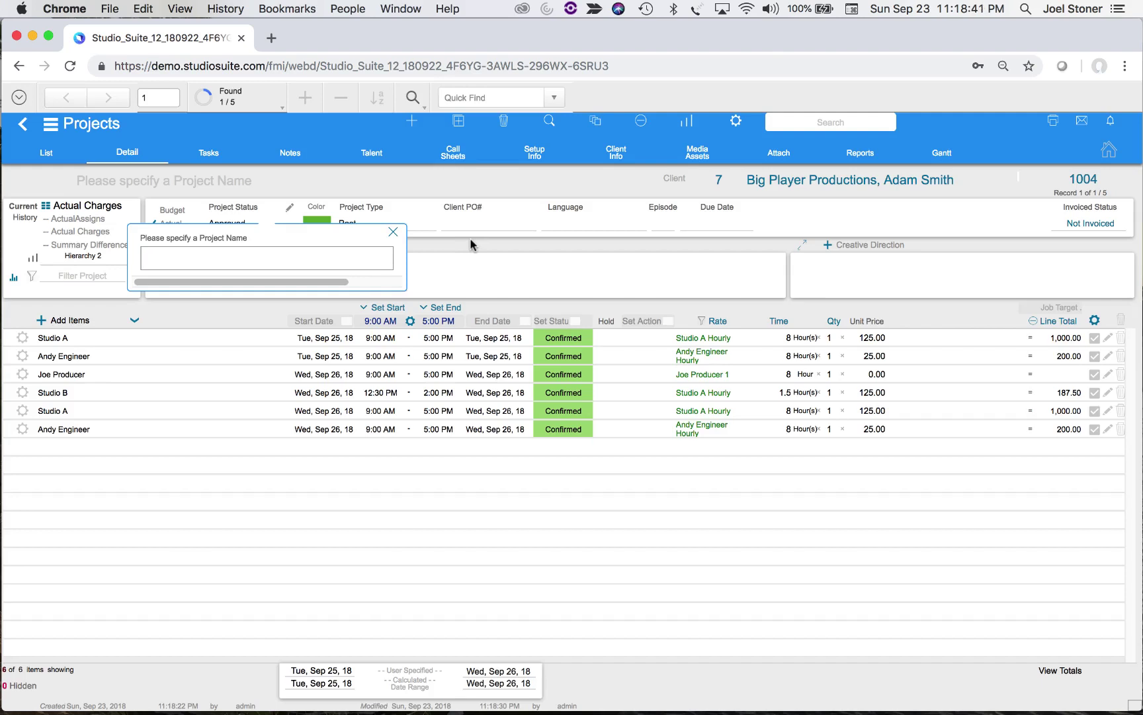
text(From Calendar)
key(Return)
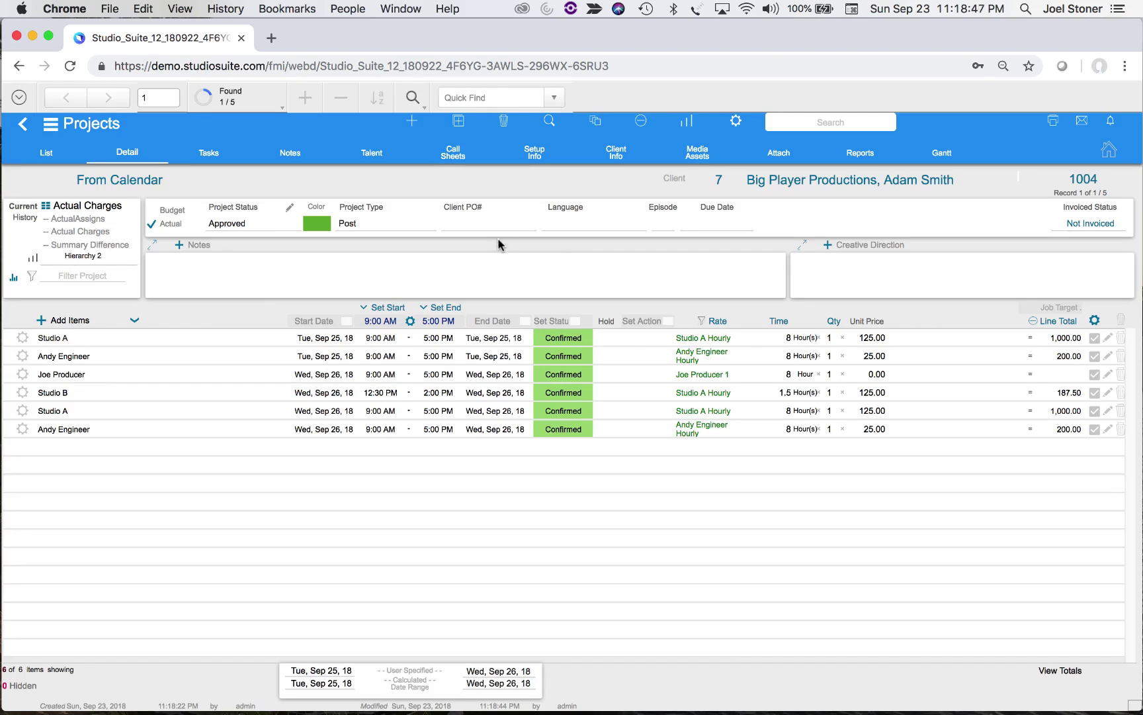
Create another blank project with Big Player Productions as client and switch to its budget side.
click(413, 123)
click(424, 173)
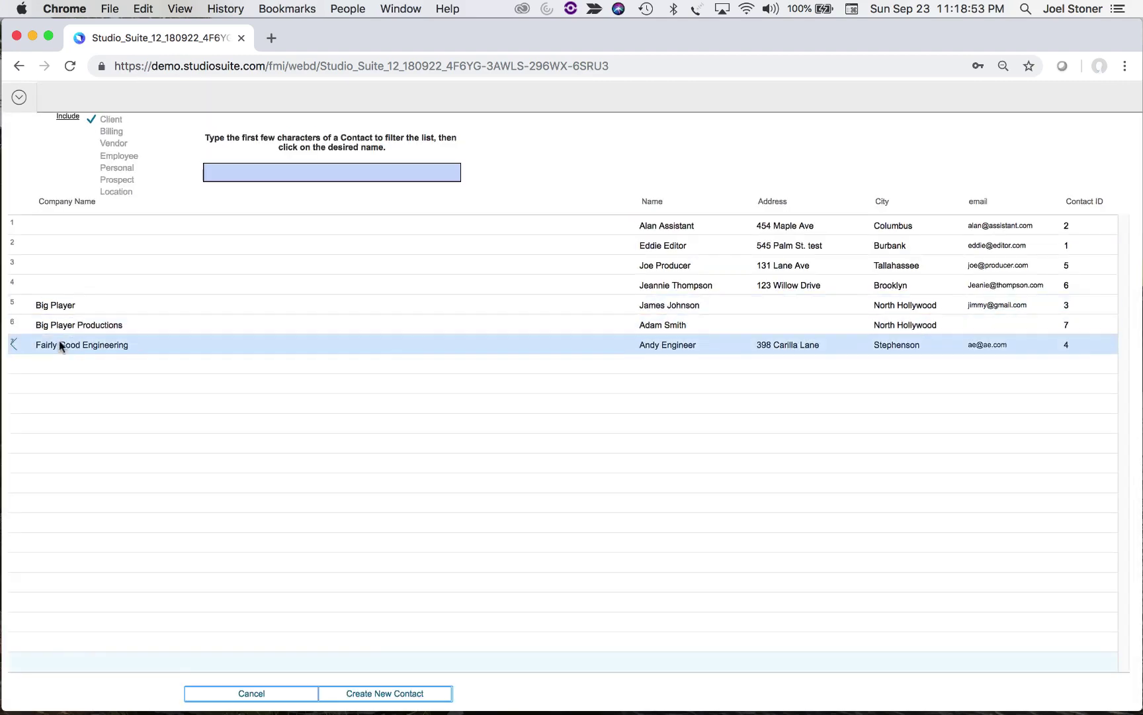
click(75, 323)
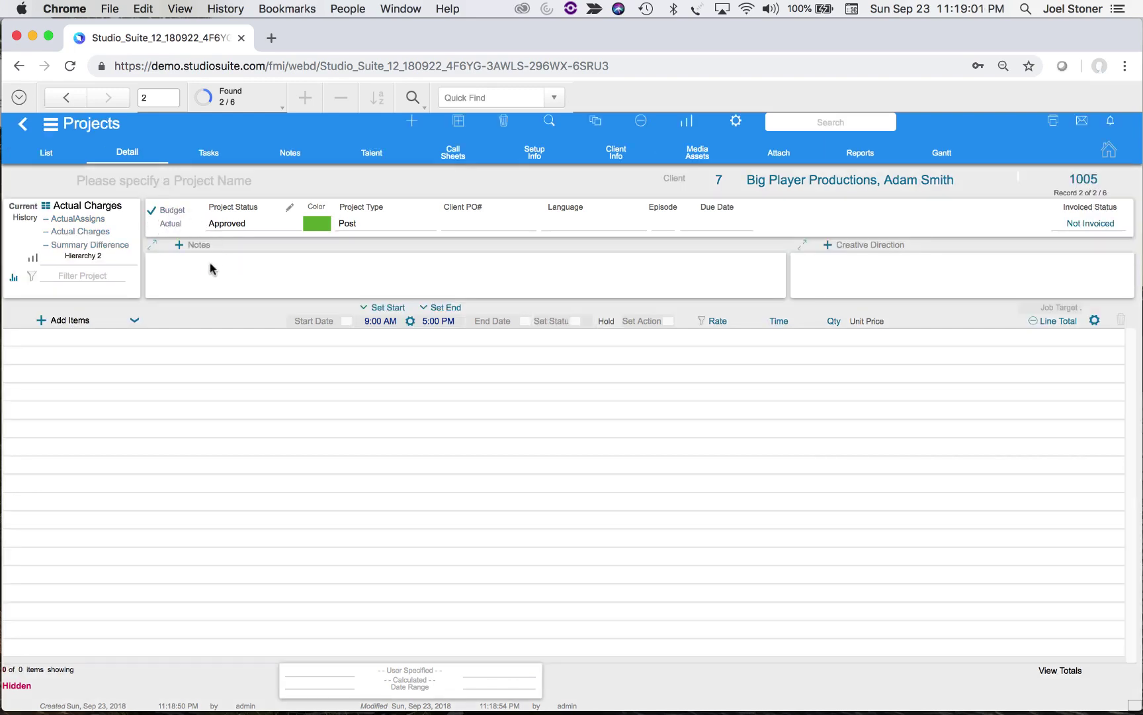
click(95, 233)
Show budget charges and book Camera Assistant, Camera Op, Canon C100 Camera #2 and Sony XYZ 1000 Camera.
click(93, 207)
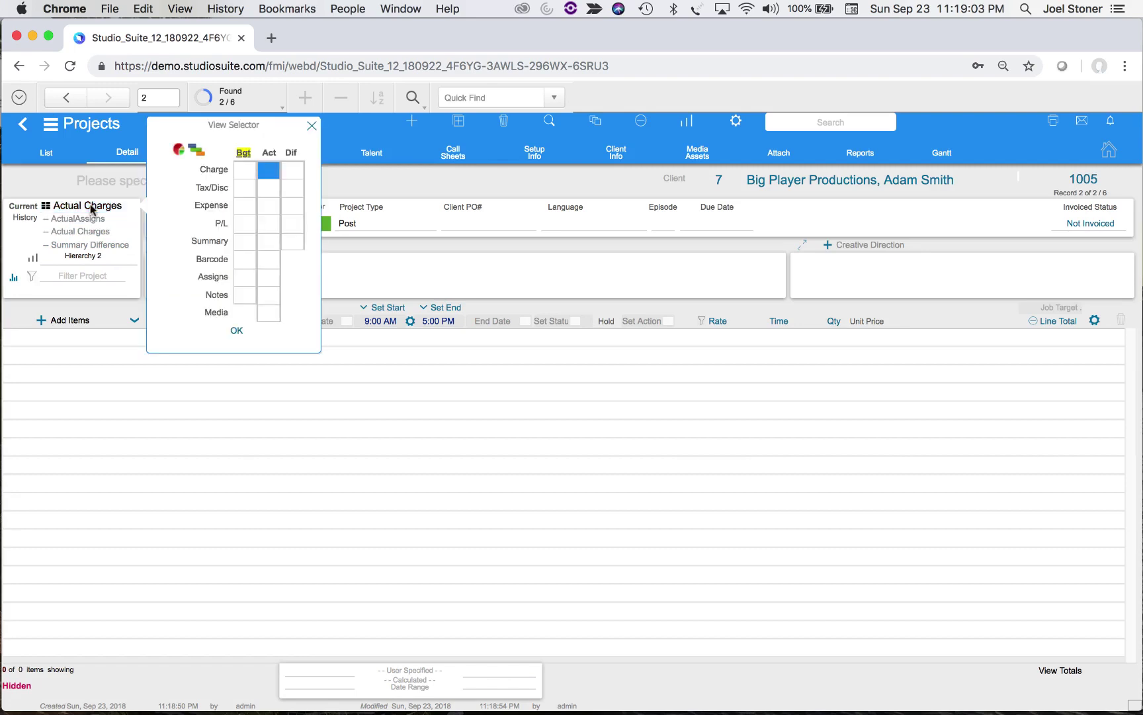
click(247, 171)
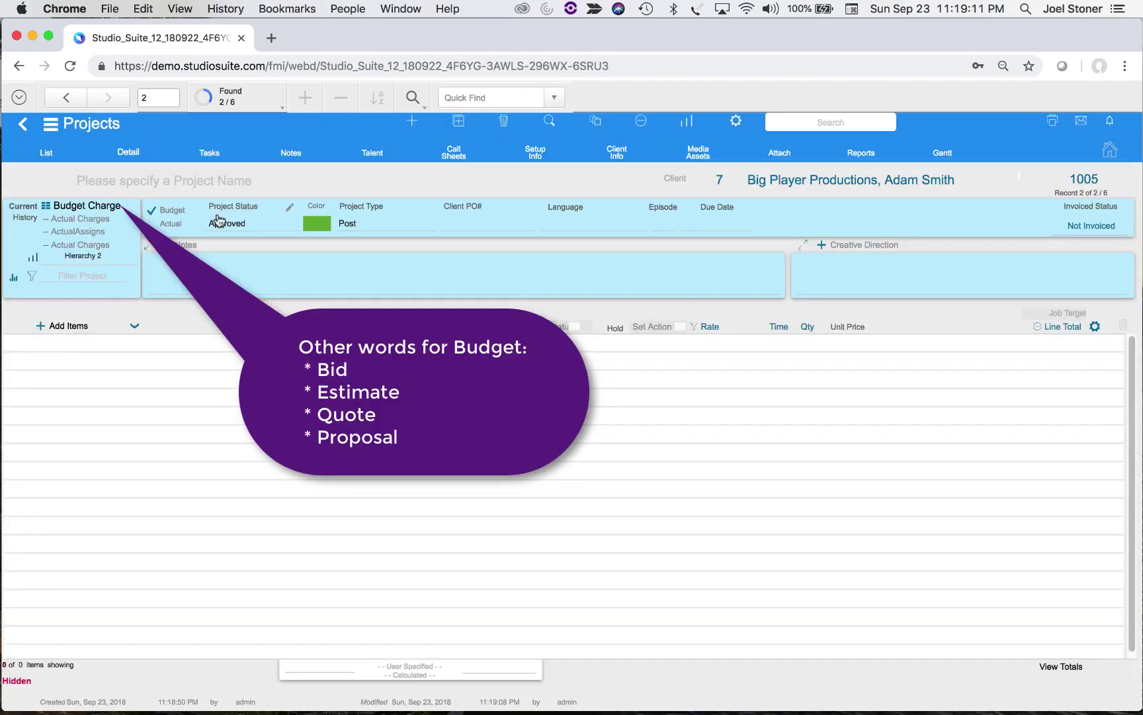
click(74, 327)
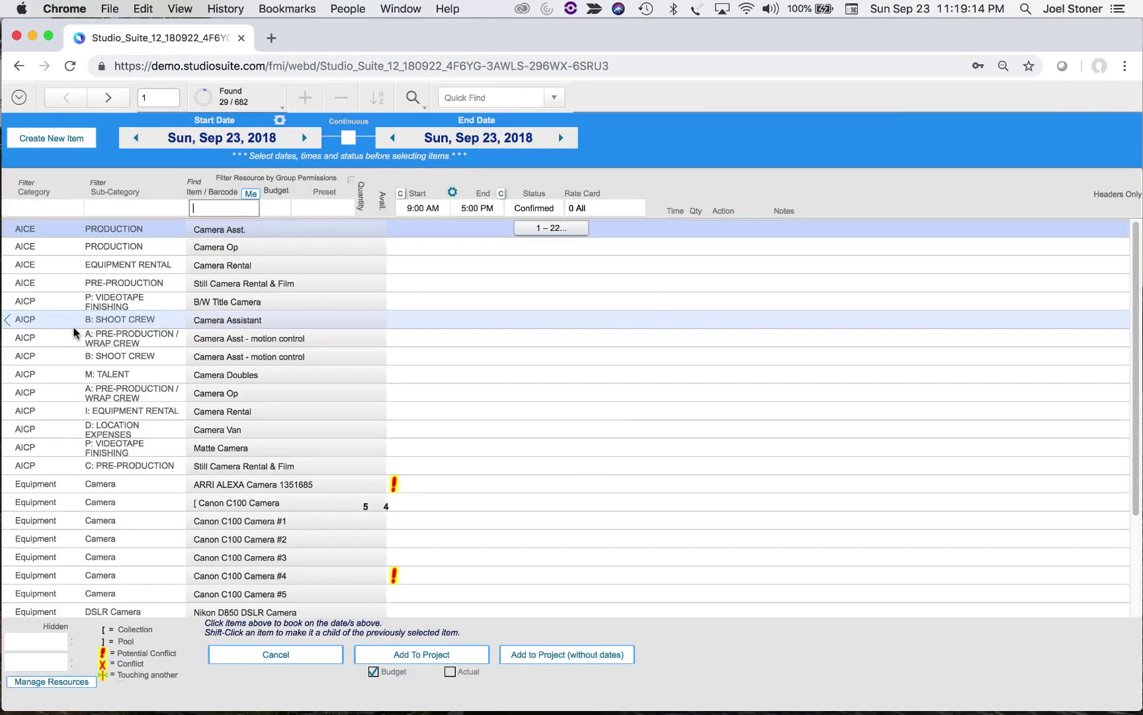
click(292, 323)
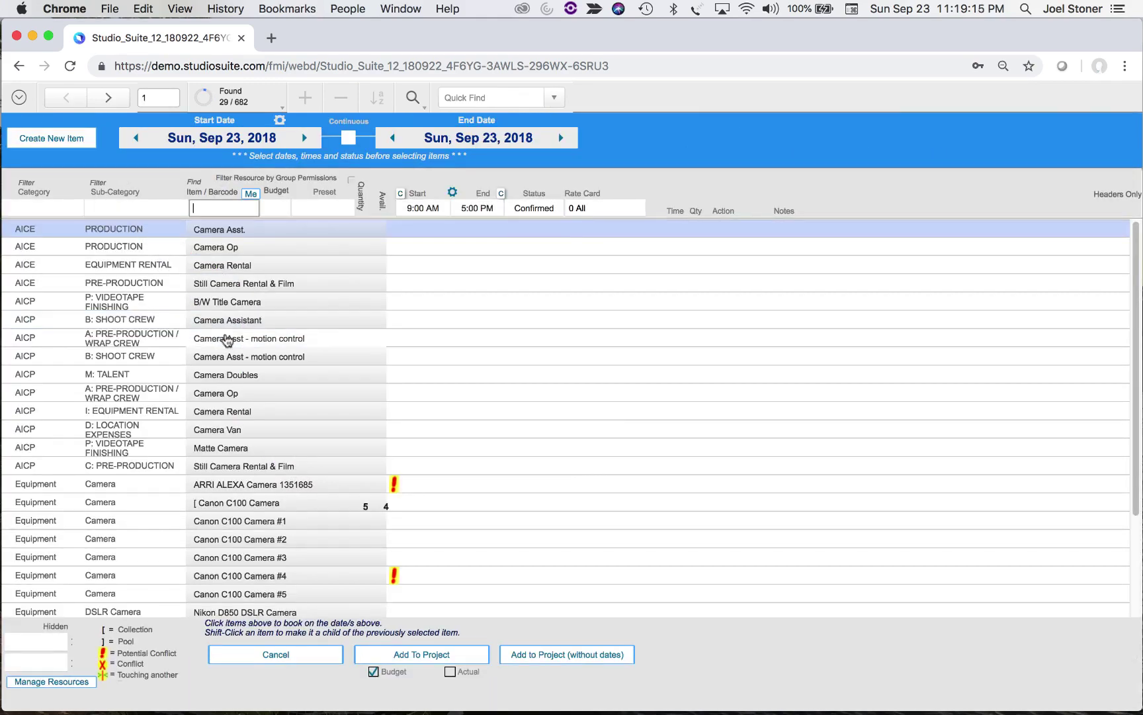
click(272, 397)
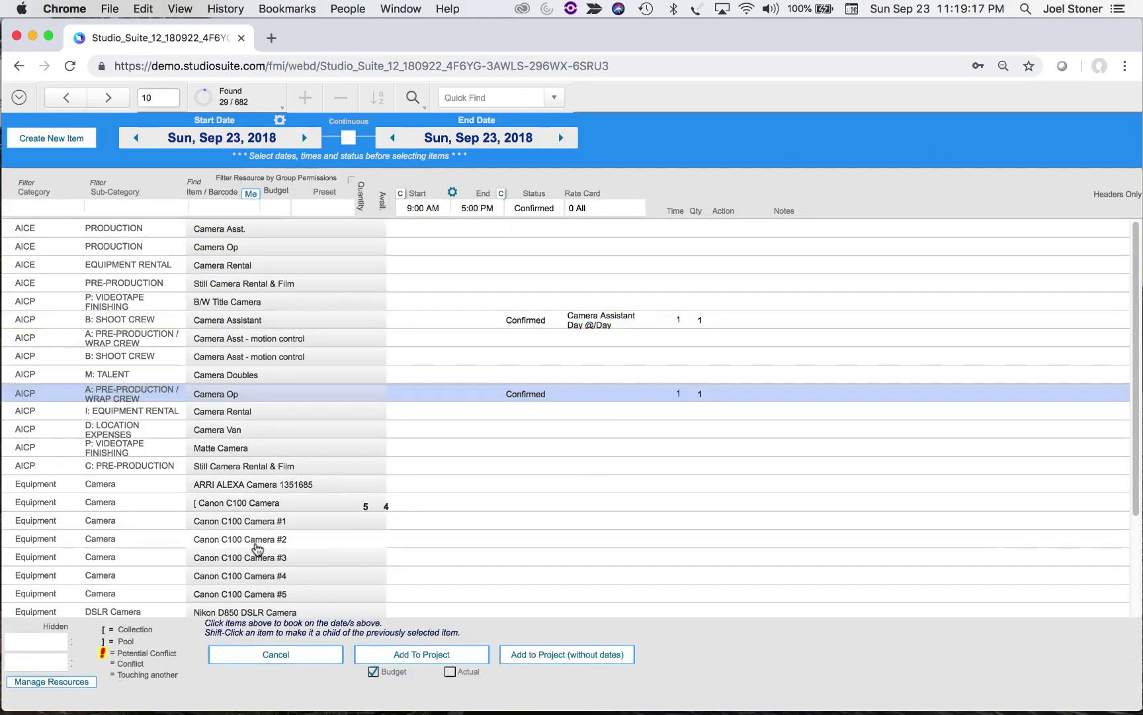
click(274, 539)
scroll(271, 556, down, 3)
click(264, 573)
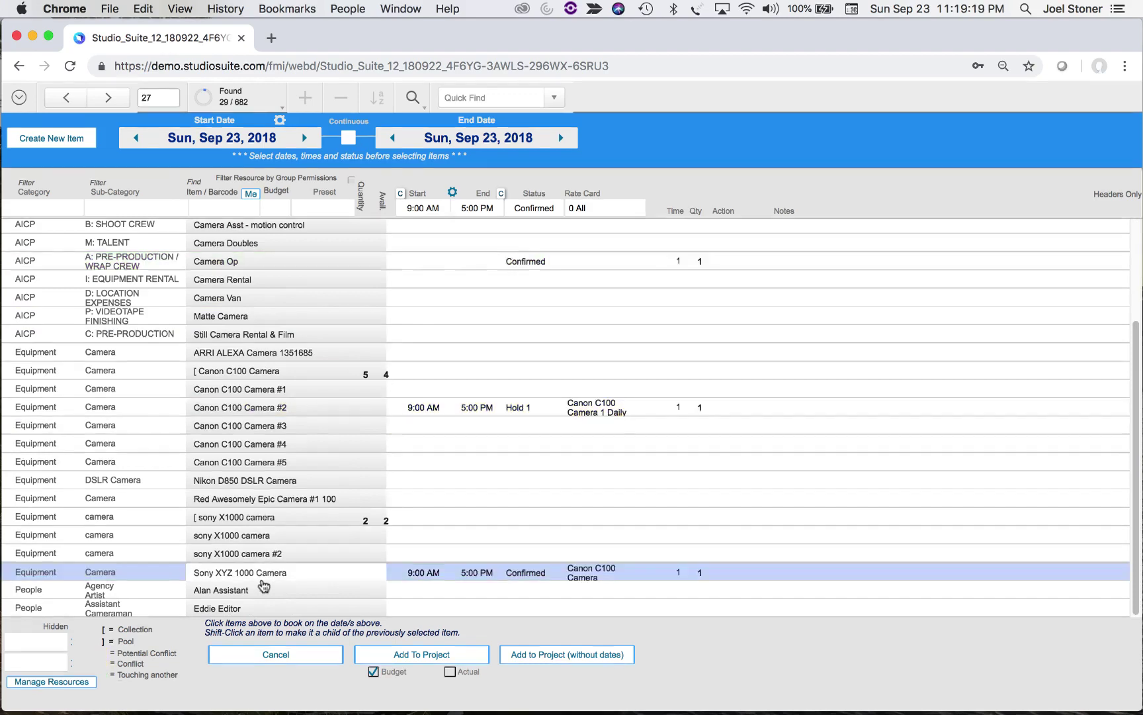
Filter items to Services and book Duplication, Photo re-touching and Transcoding.
click(24, 210)
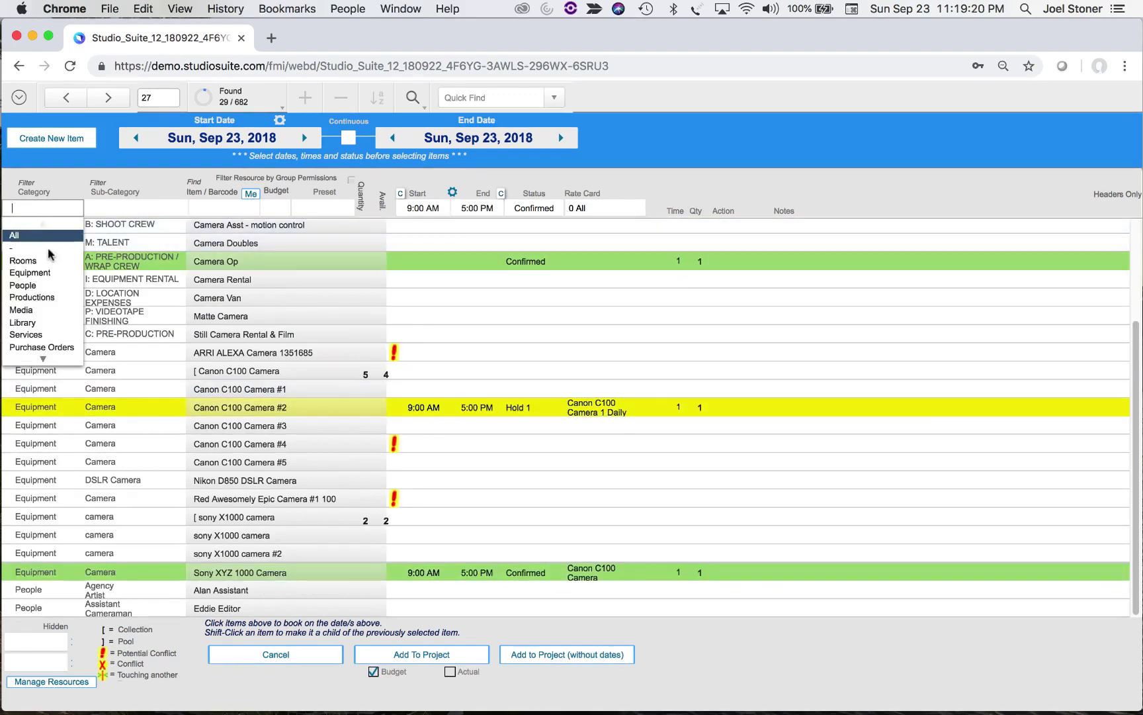
click(37, 336)
click(225, 303)
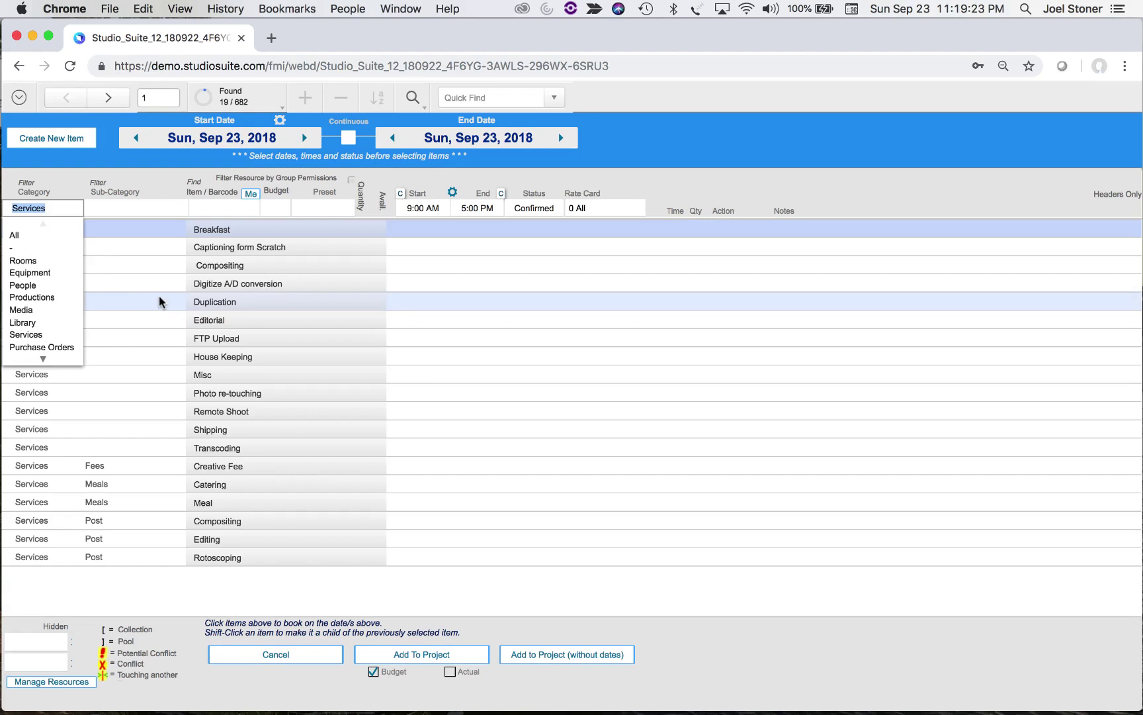
click(274, 397)
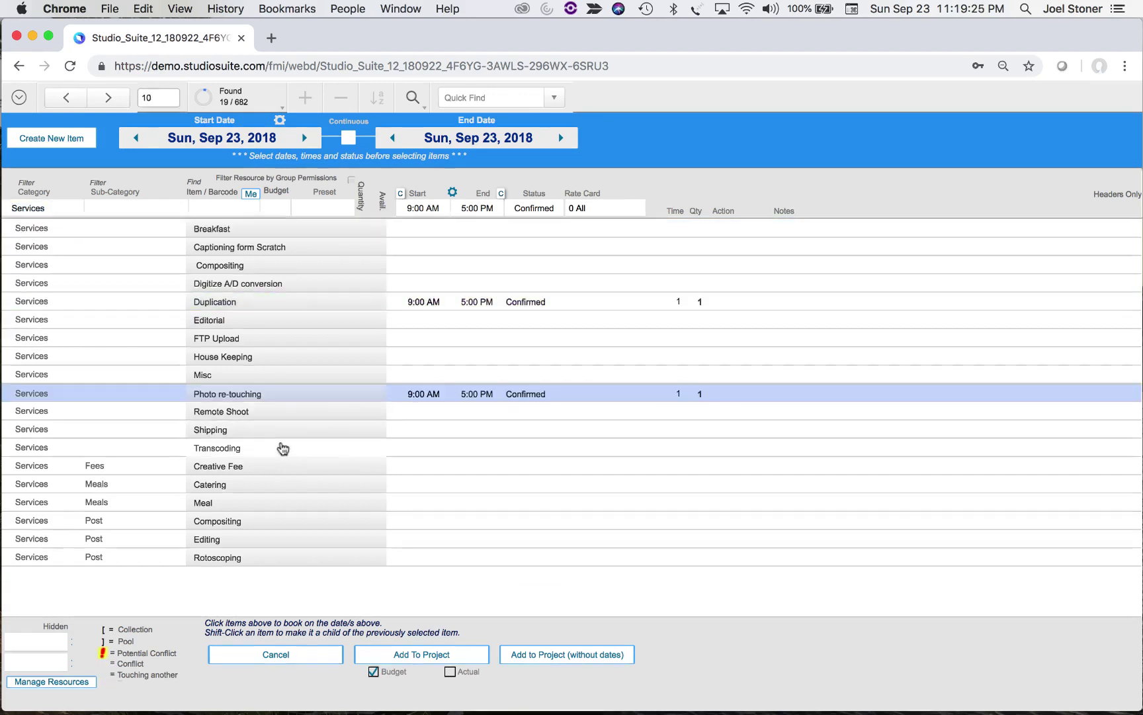
click(282, 448)
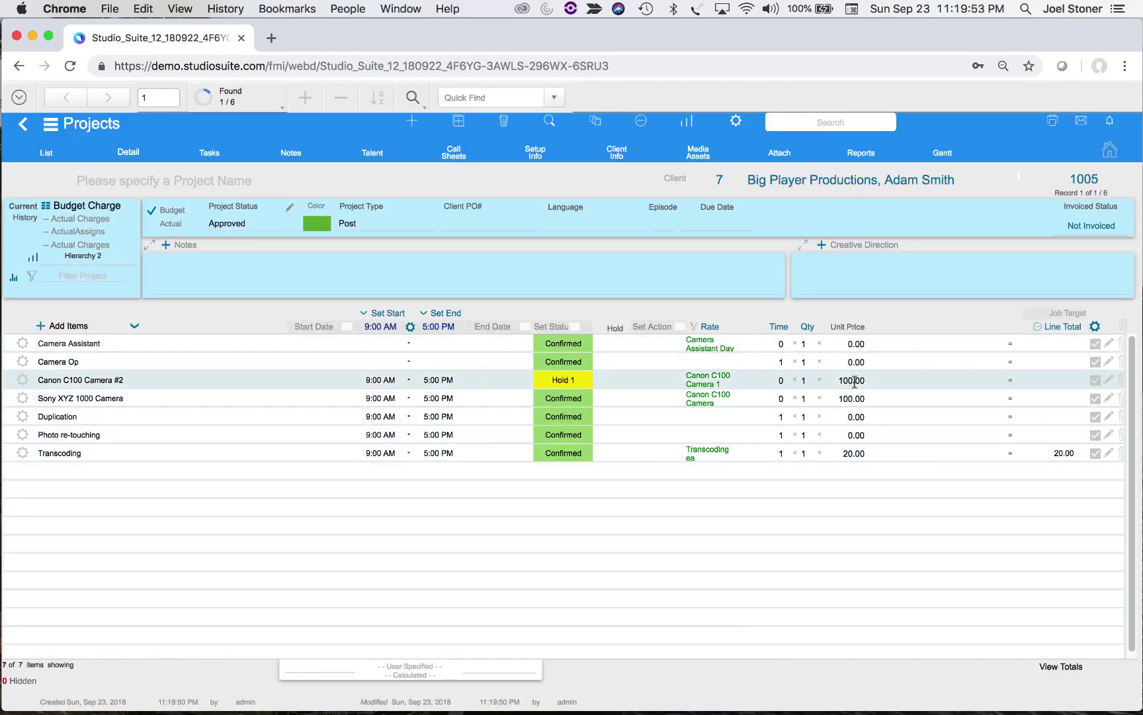
Set Camera Assistant's unit price to 150.
click(854, 346)
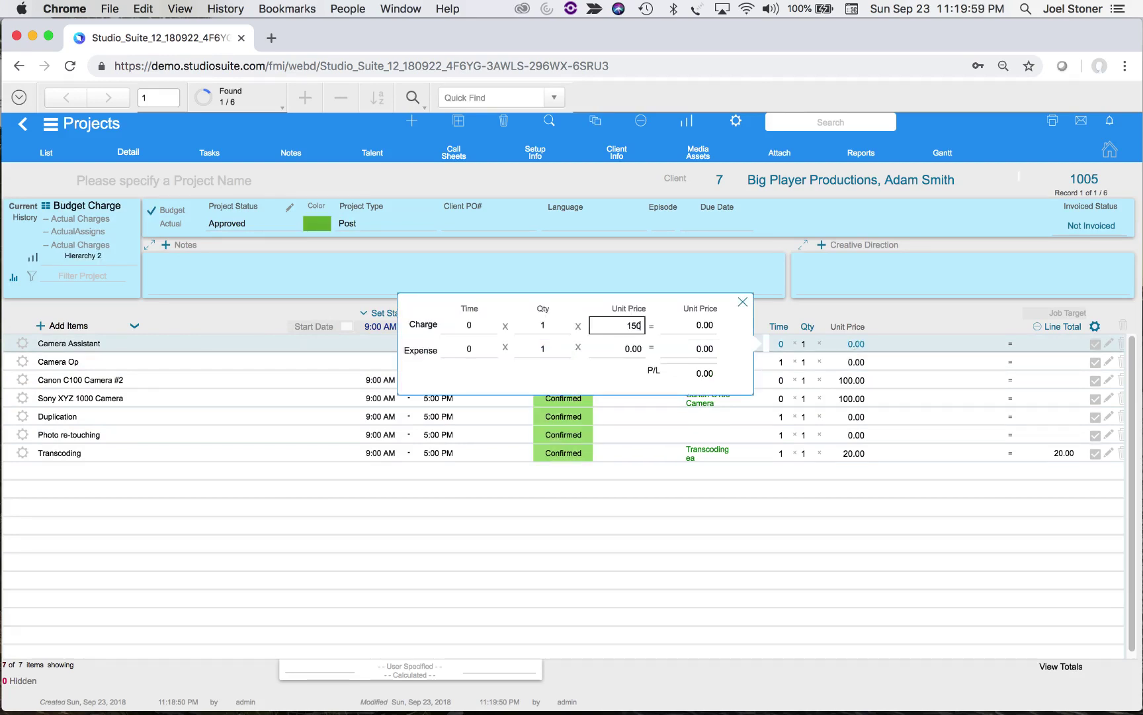
text(150)
key(Tab)
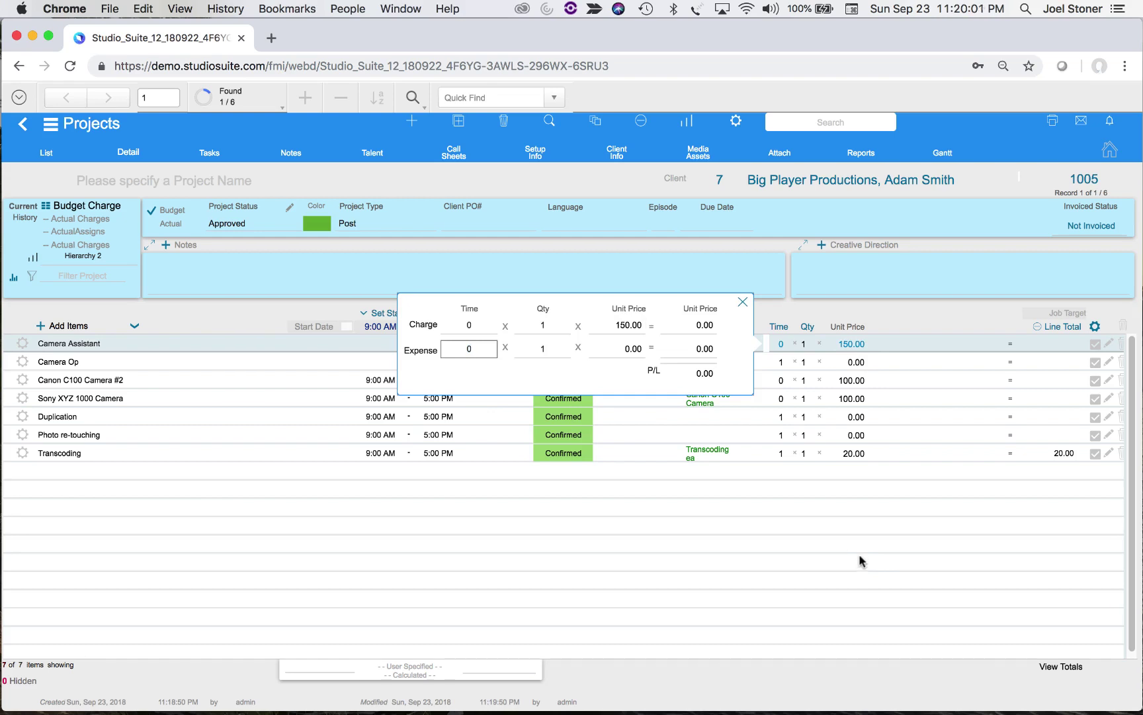
click(854, 559)
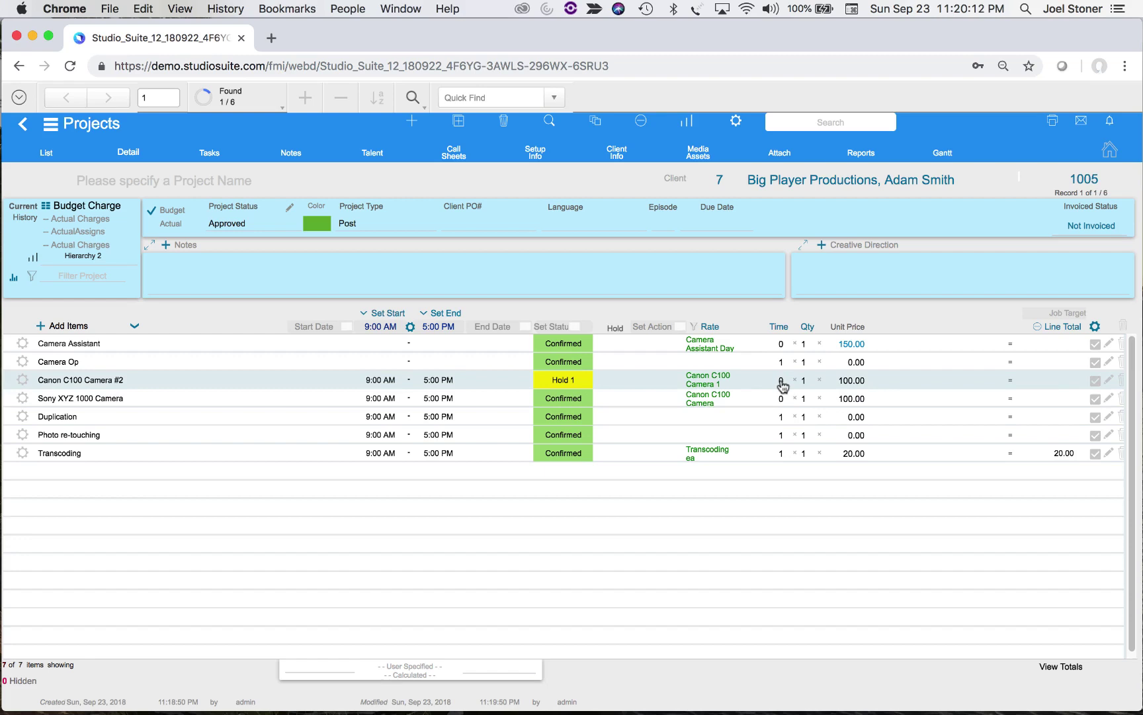
Charge Canon C100 Camera #2 for 3 days on charge and expense, then check project totals.
click(781, 381)
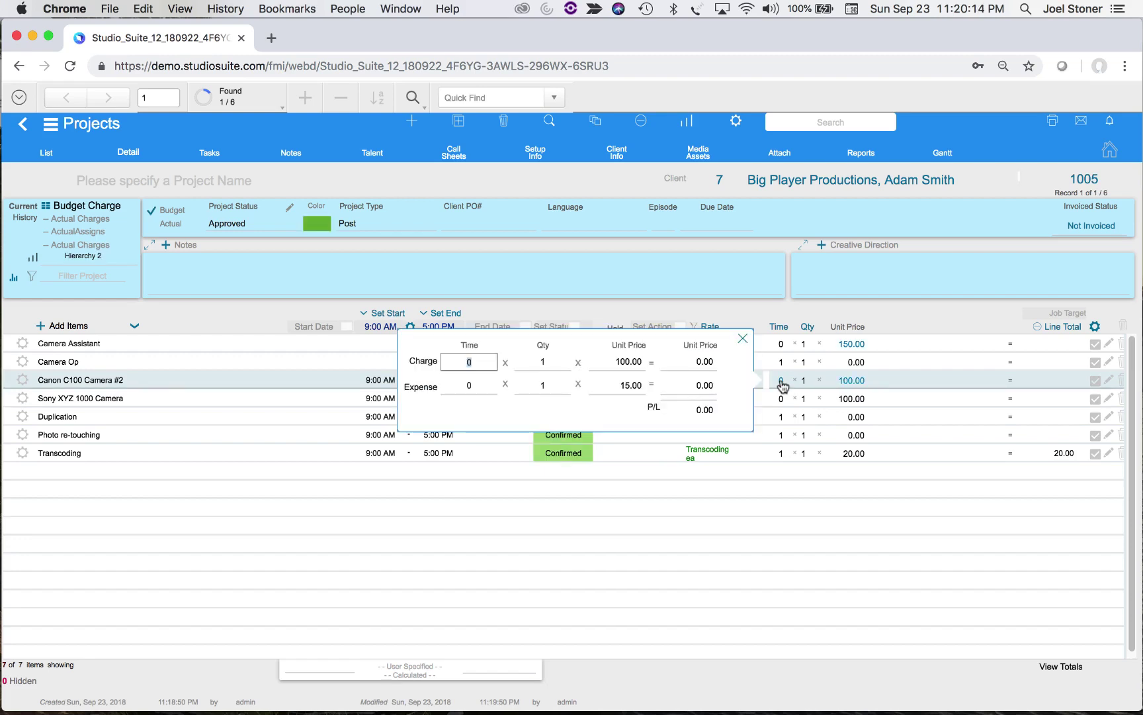
text(3)
key(Tab)
key(Tab)
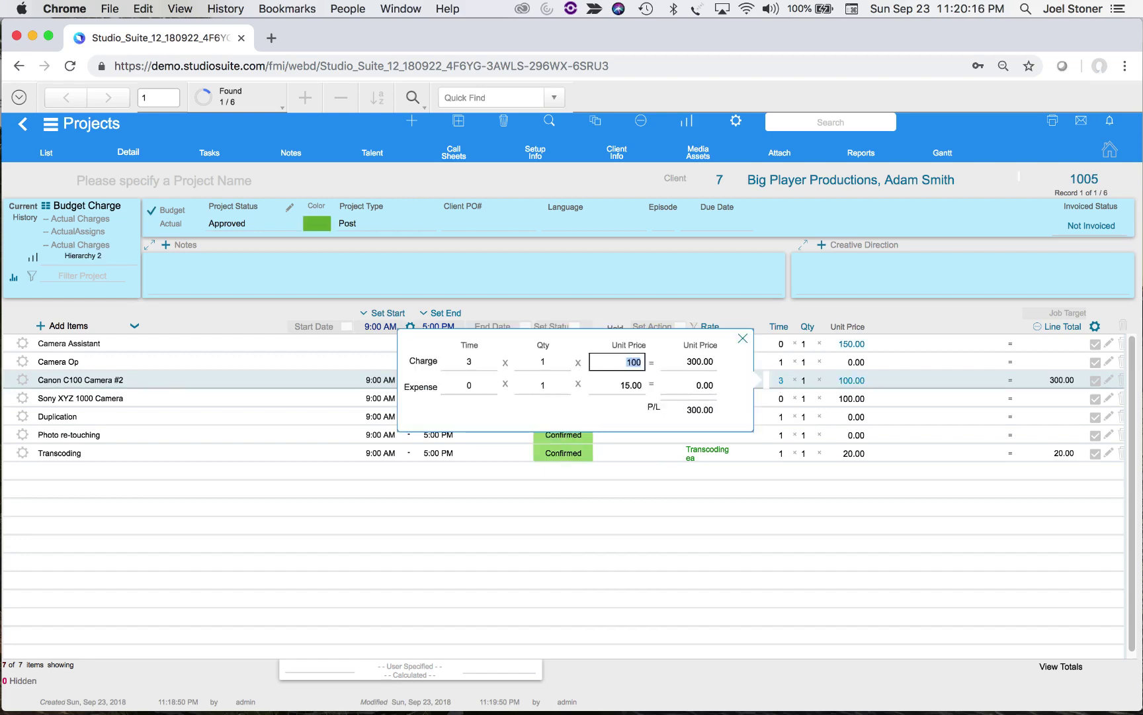
key(Tab)
text(3)
key(Tab)
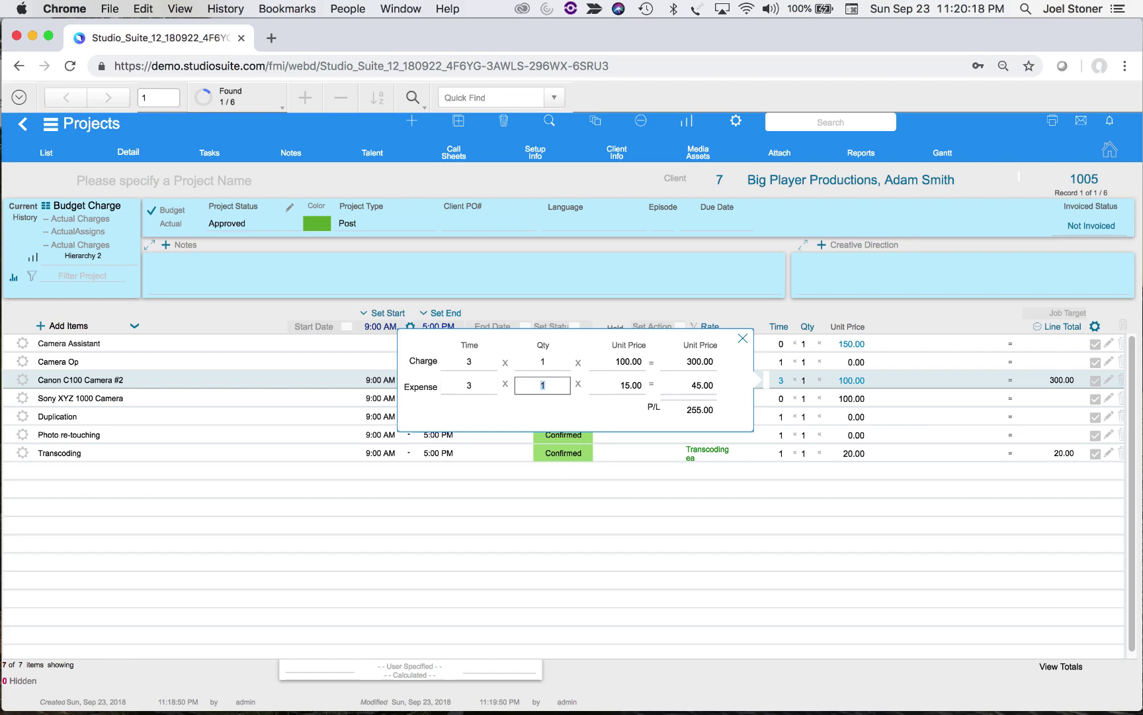
click(764, 543)
click(809, 562)
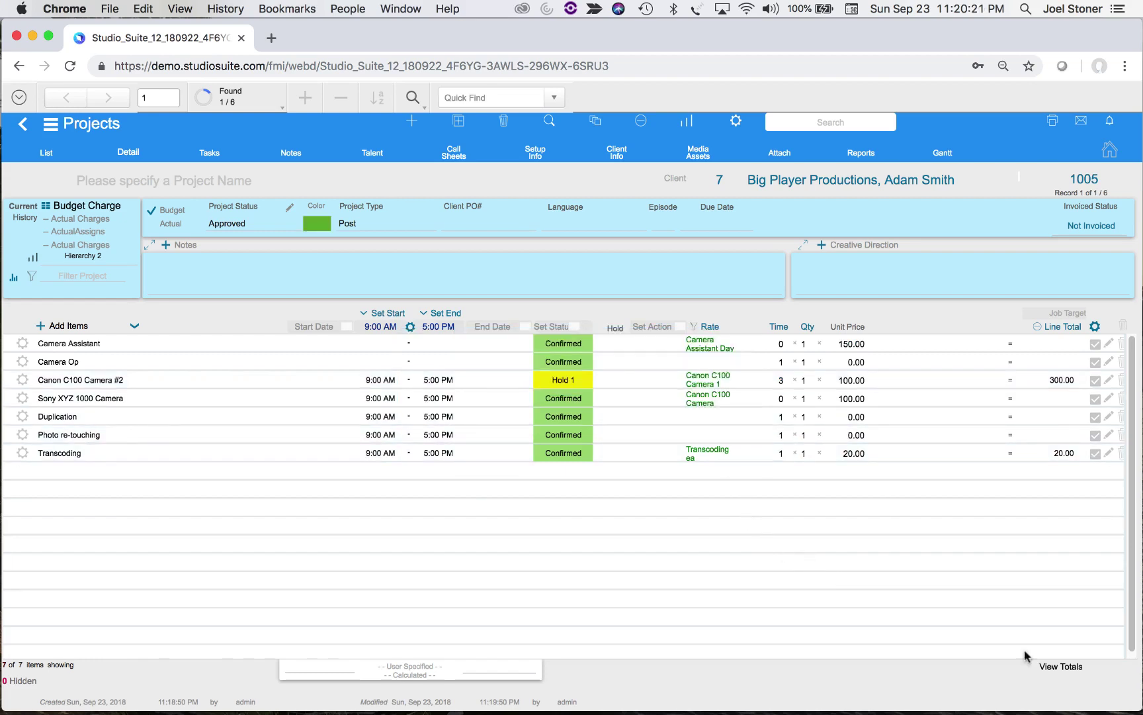
click(1059, 669)
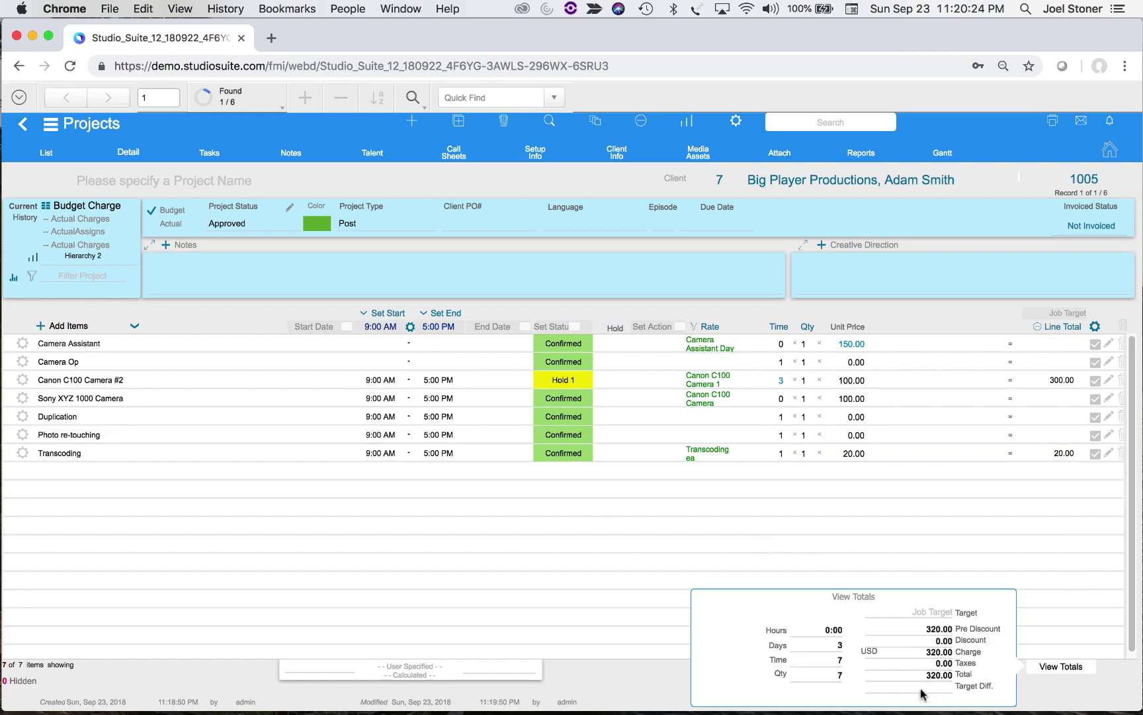
click(915, 325)
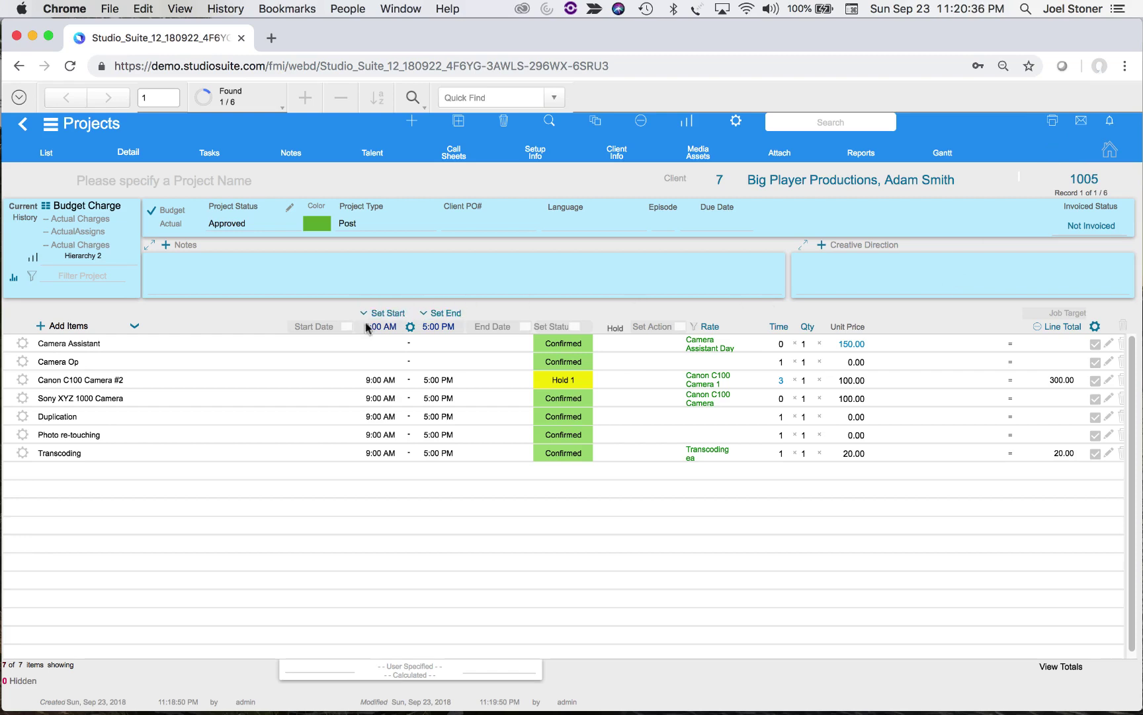
click(99, 206)
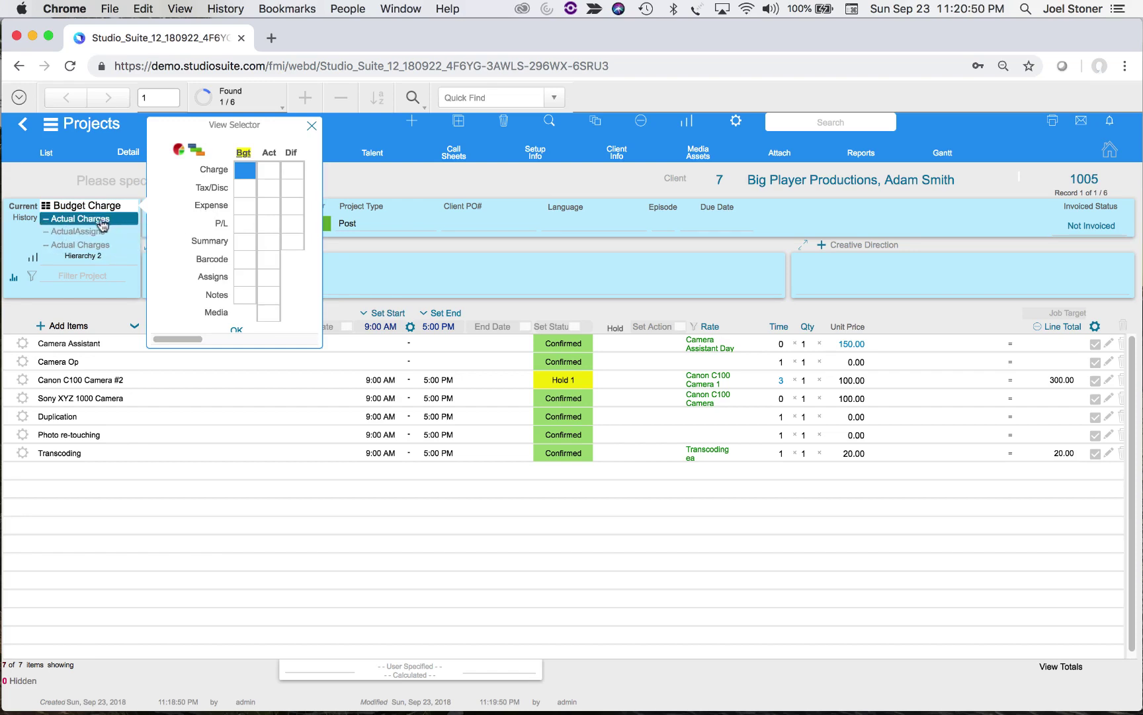
click(264, 184)
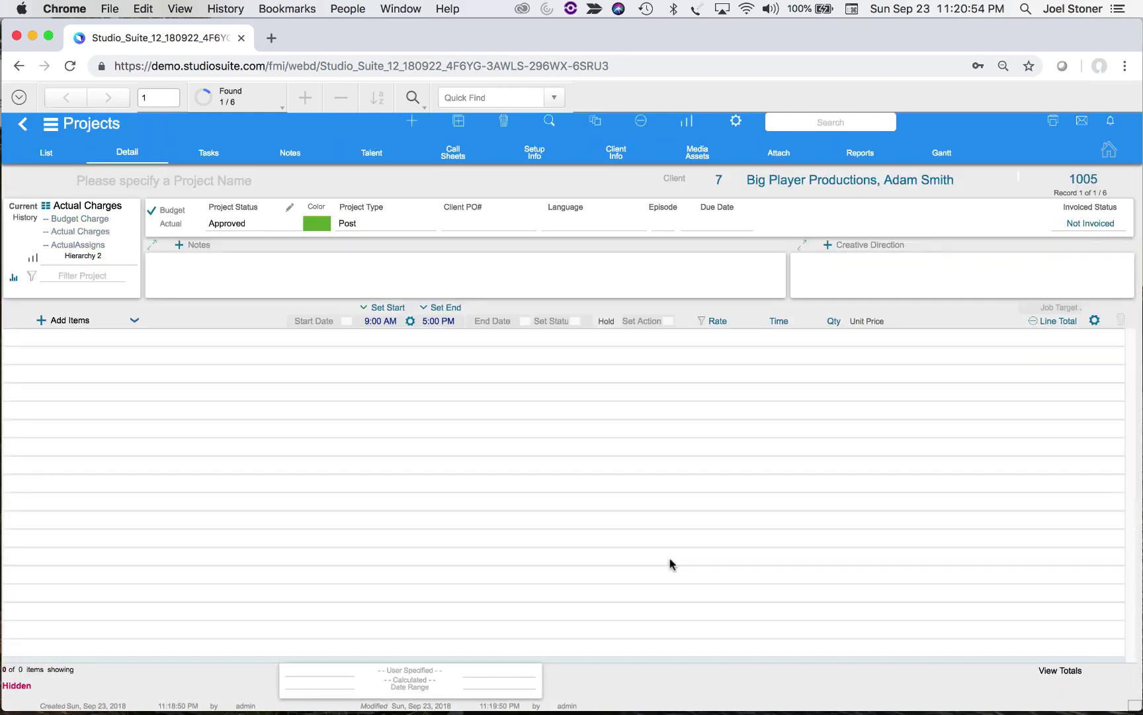
click(1095, 322)
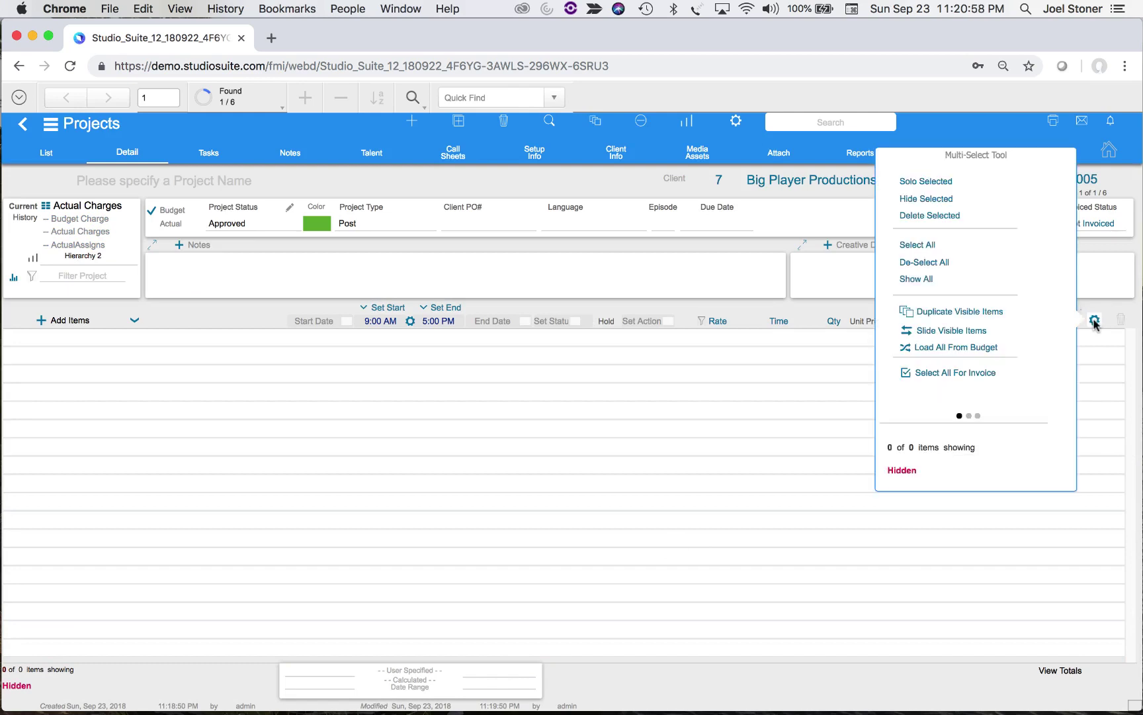
click(990, 351)
click(94, 222)
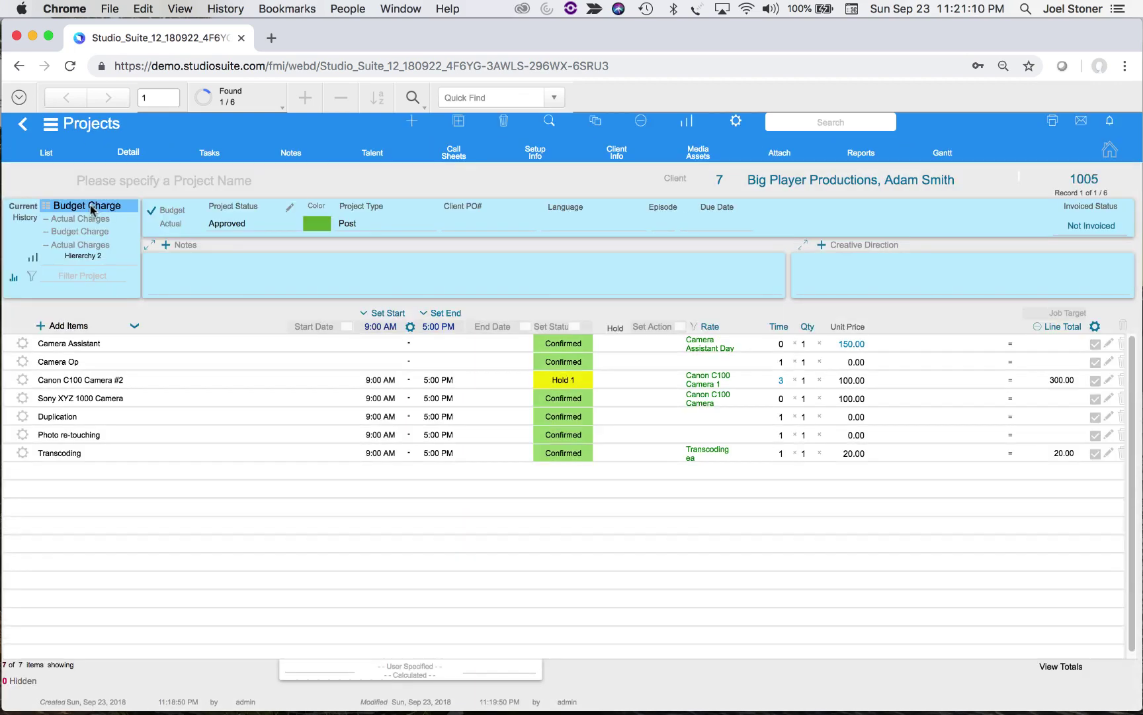
click(92, 211)
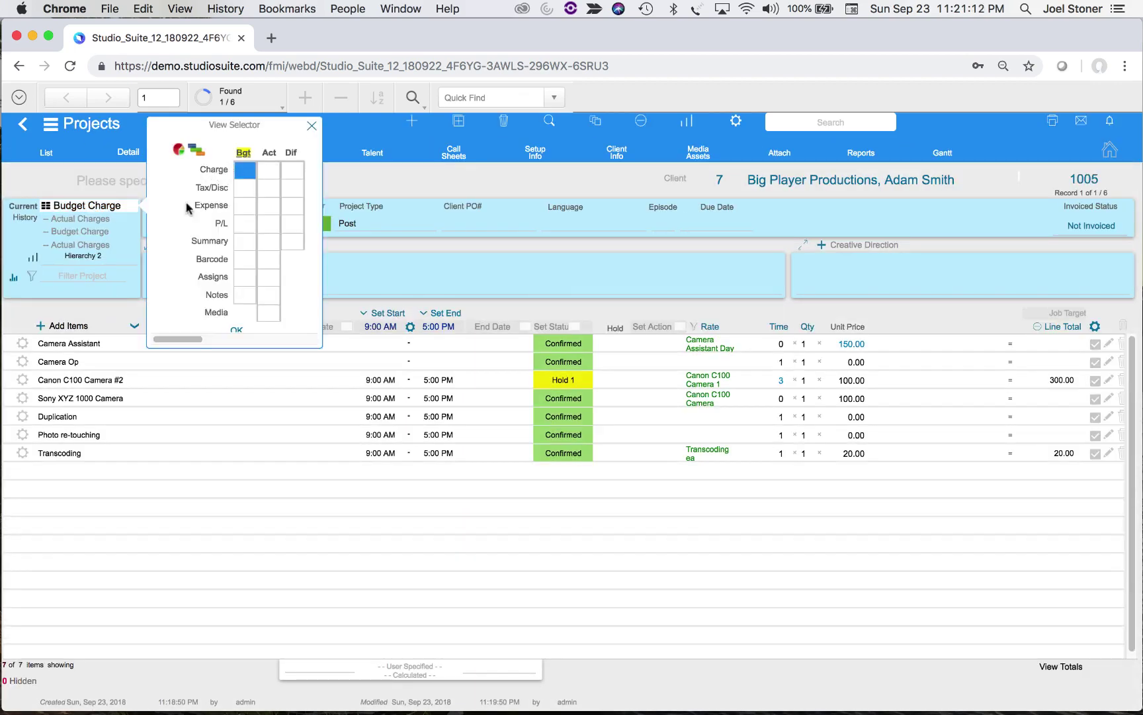
click(445, 270)
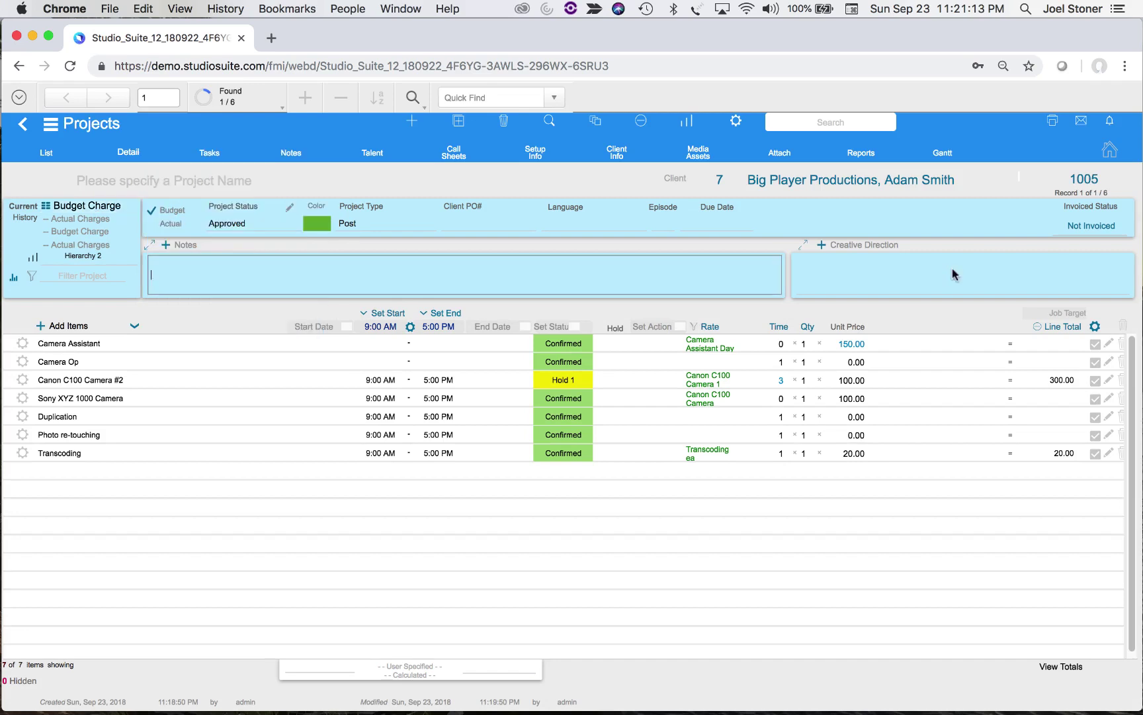
Send all seven budget items to Actual via the Line Total gear, clearing budgeted quantities.
click(1095, 326)
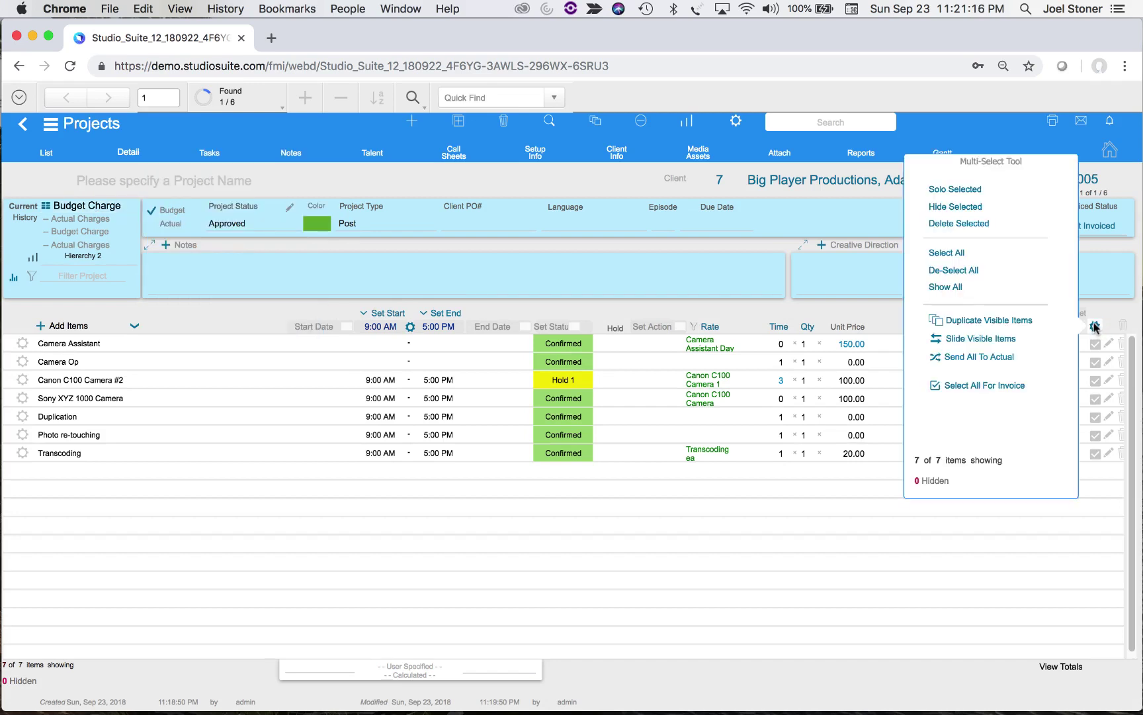
click(1005, 361)
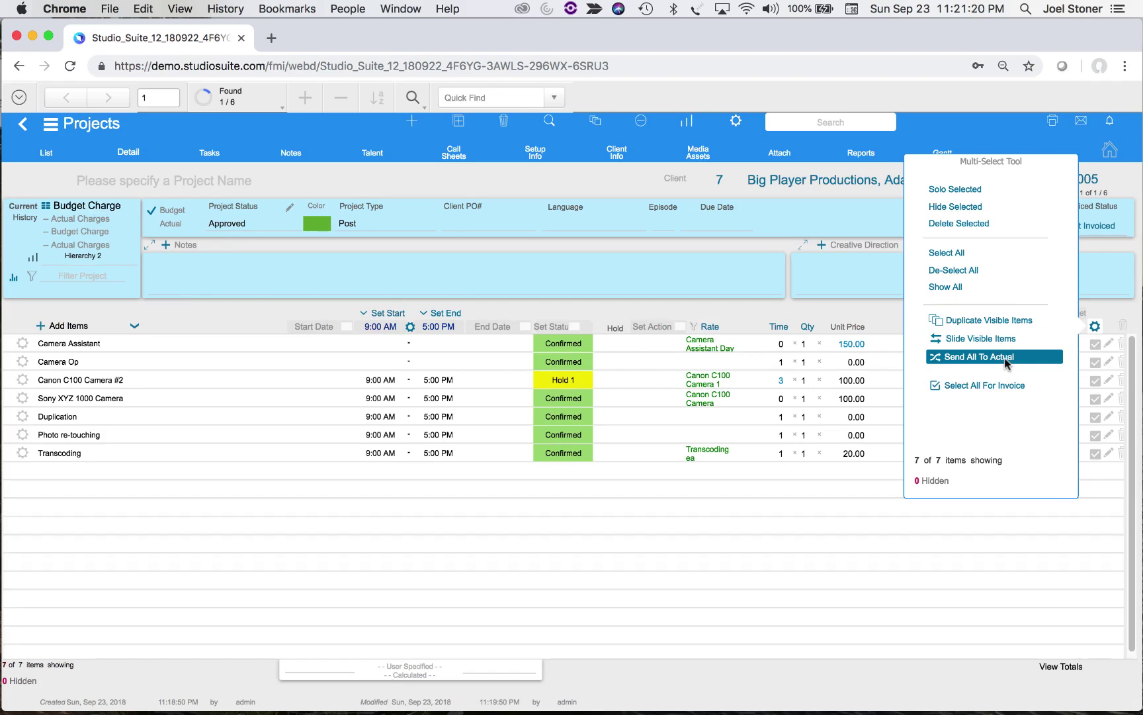
click(1005, 360)
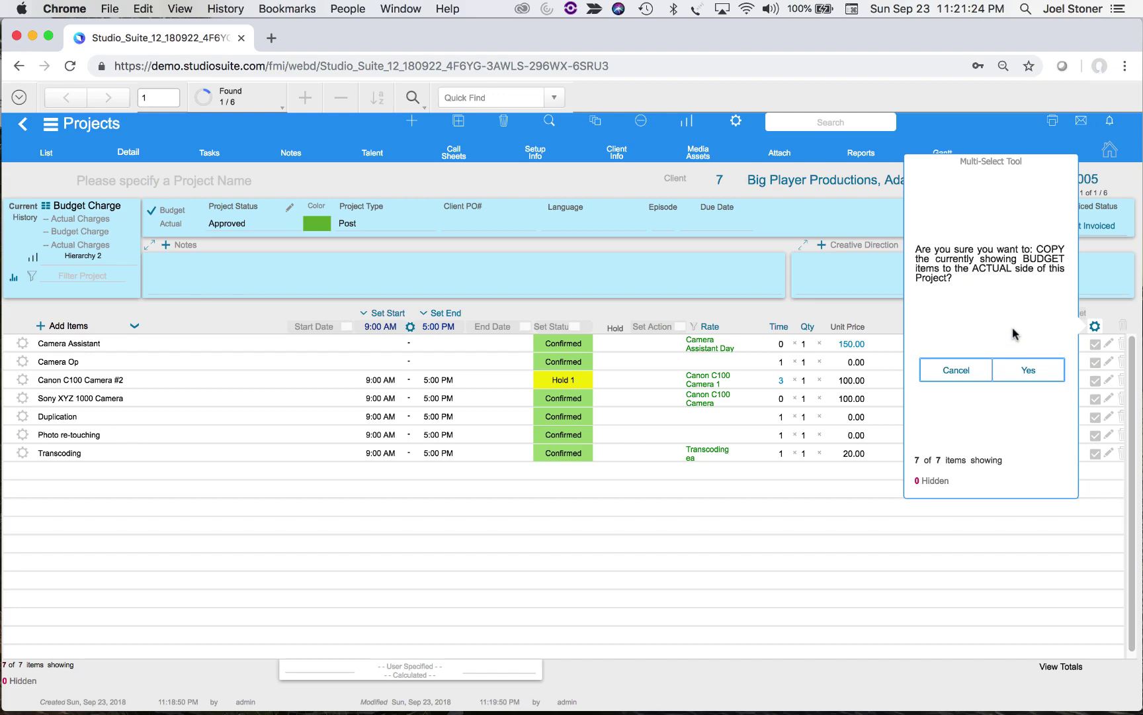
click(1032, 376)
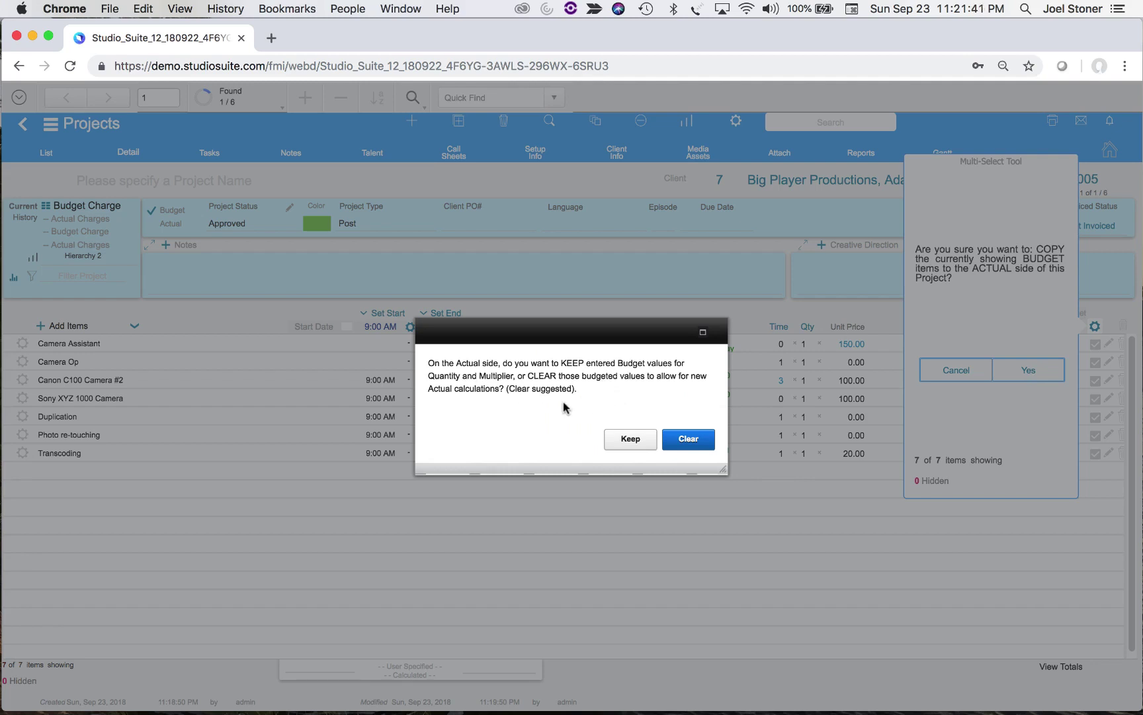
click(692, 439)
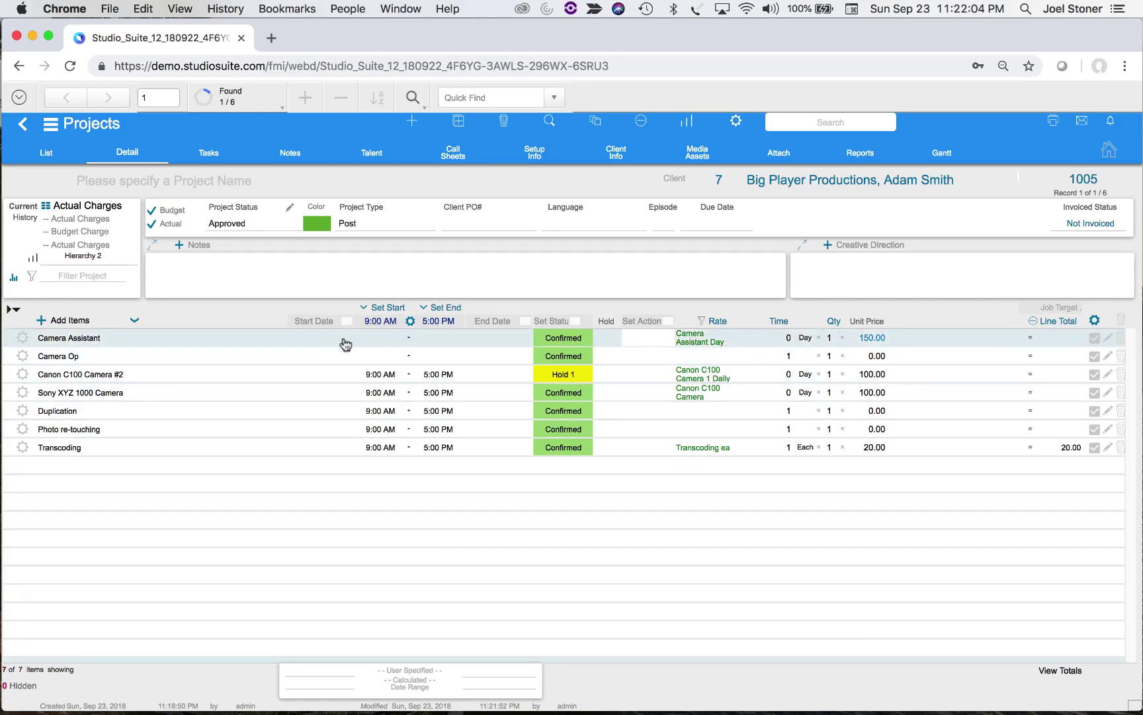
Open the Camera Assistant item card, leaving its start date blank.
click(312, 340)
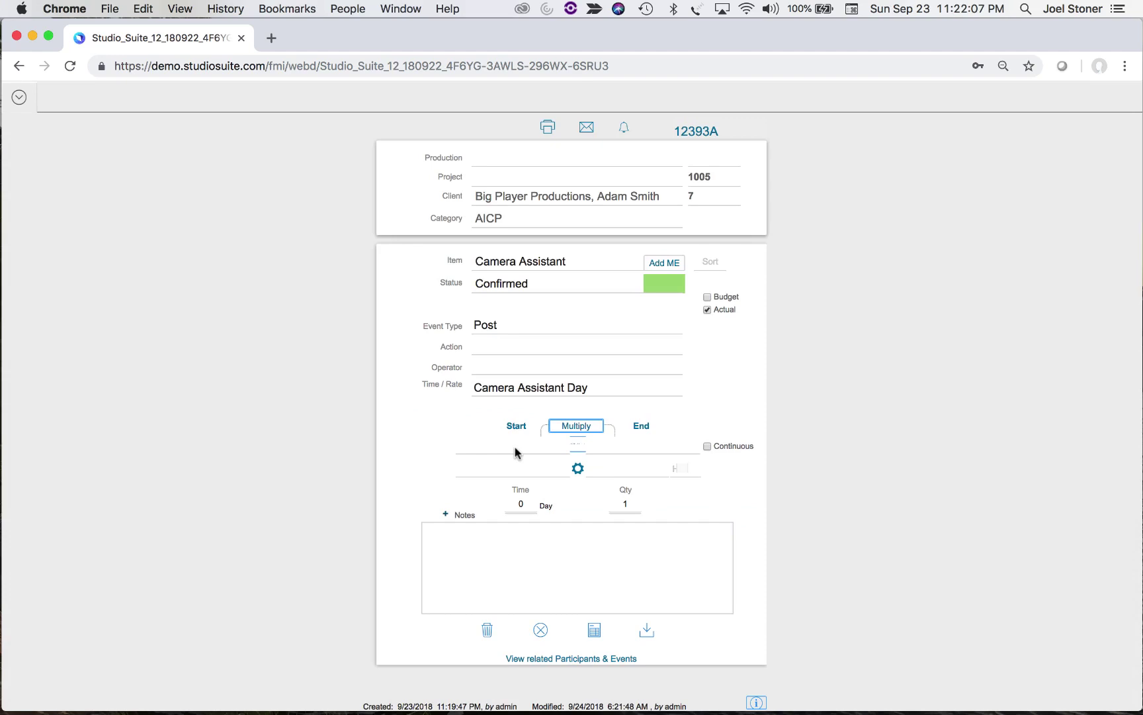
click(515, 448)
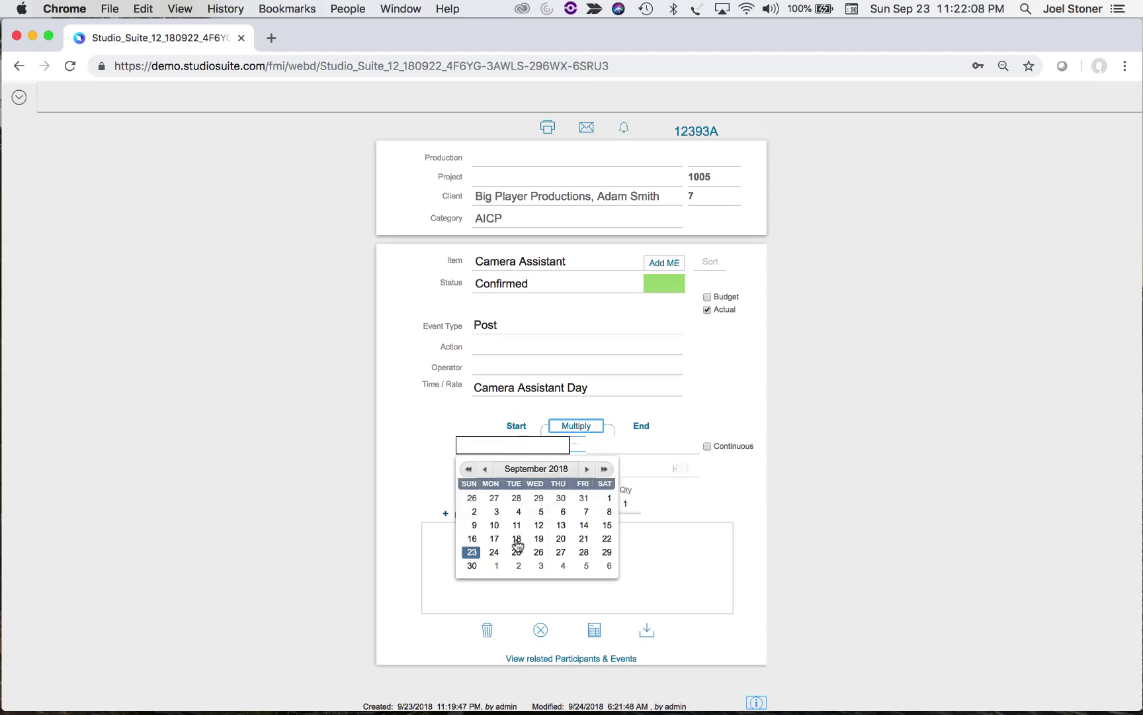
click(536, 564)
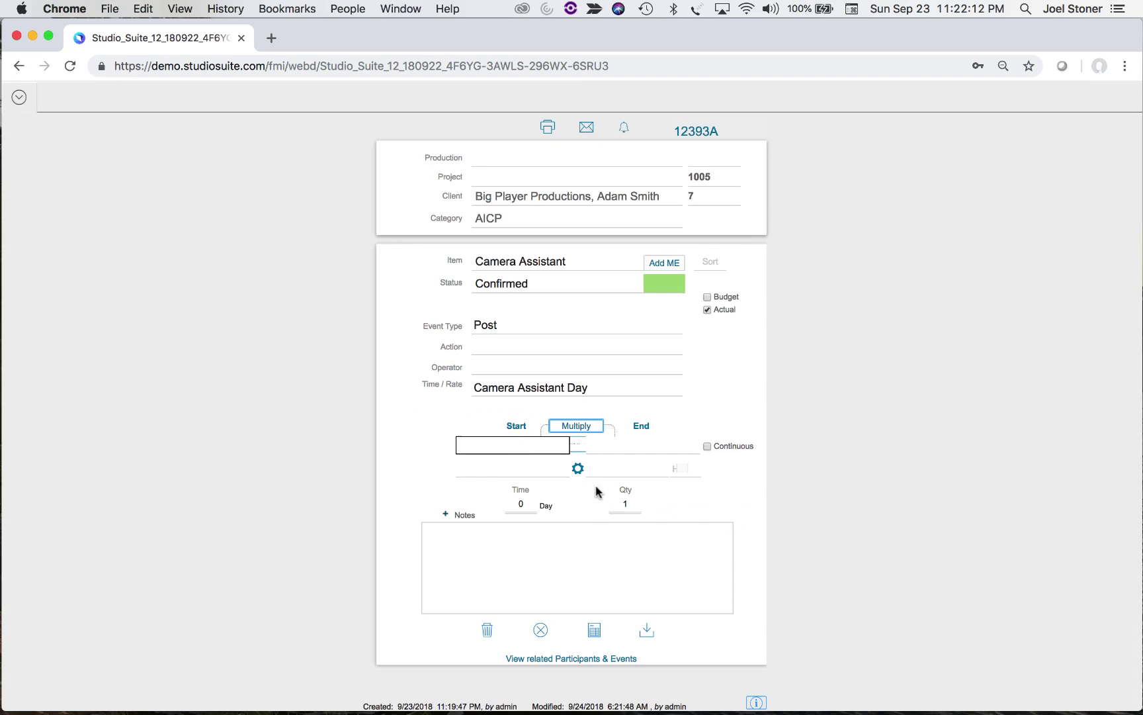
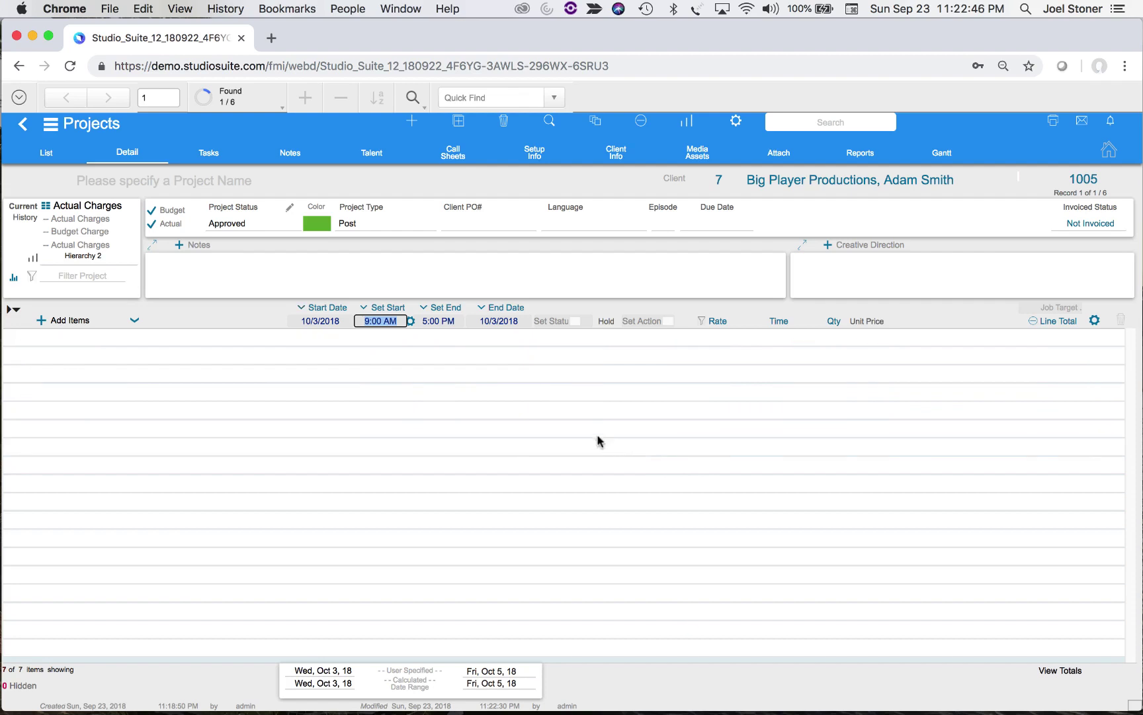
Apply the end date Fri, Oct 5, 2018 to all of project 1005's actual charge lines.
click(495, 322)
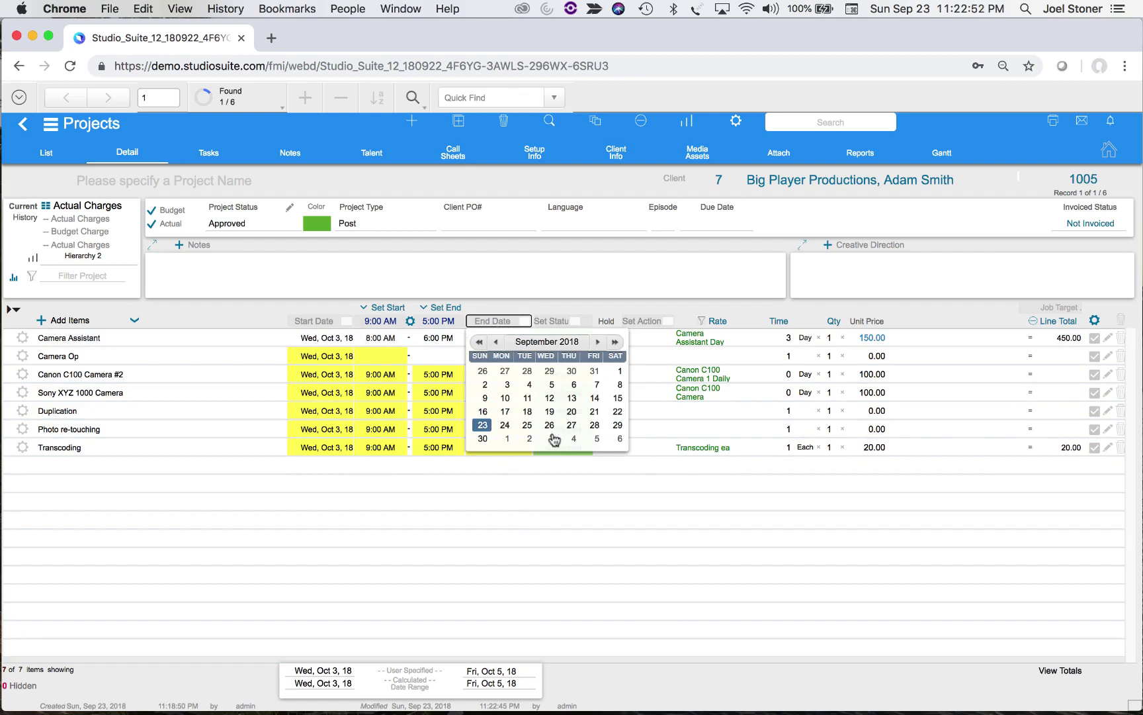
click(597, 439)
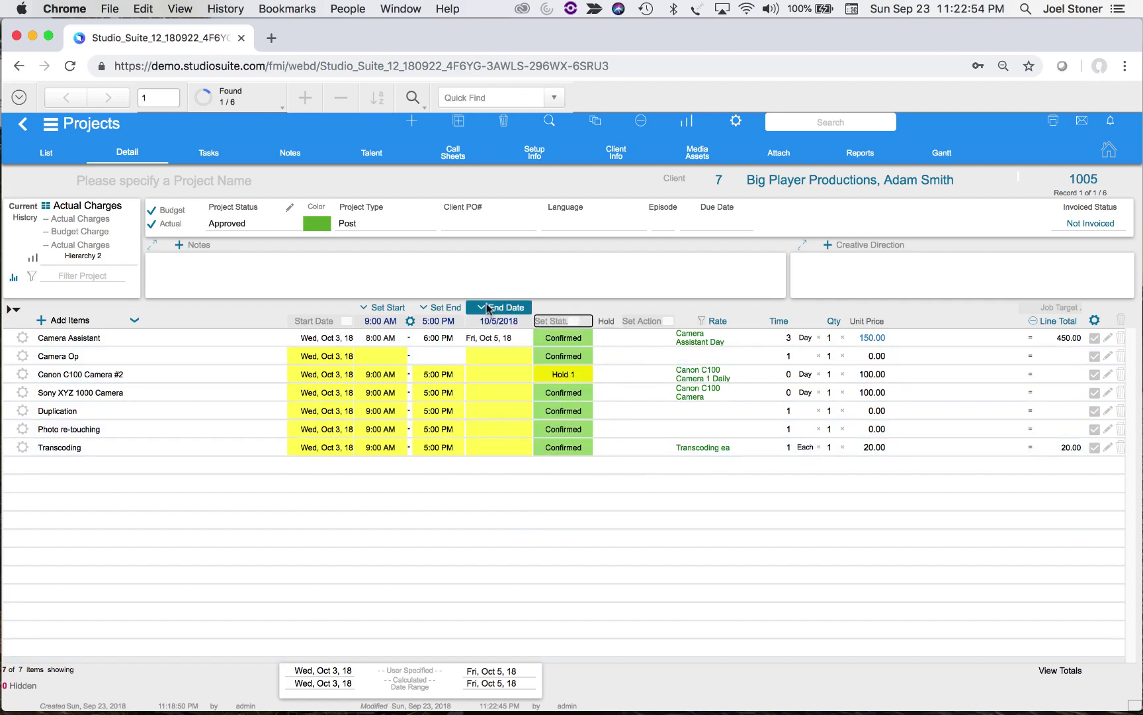
click(515, 309)
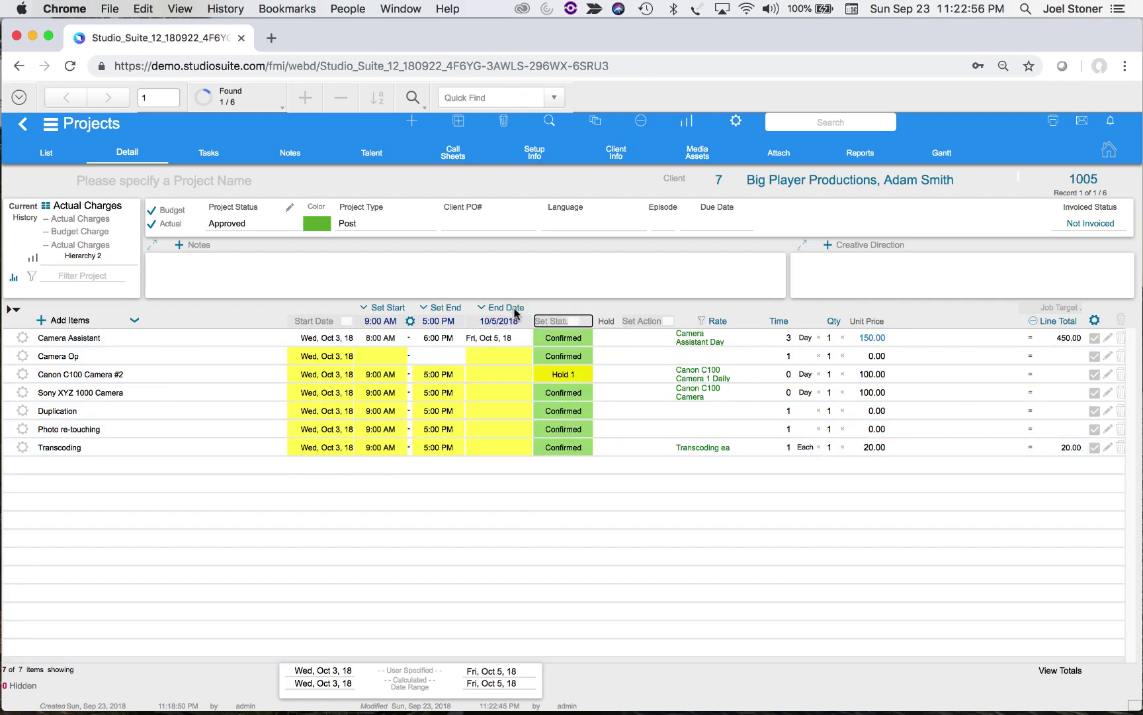
click(692, 455)
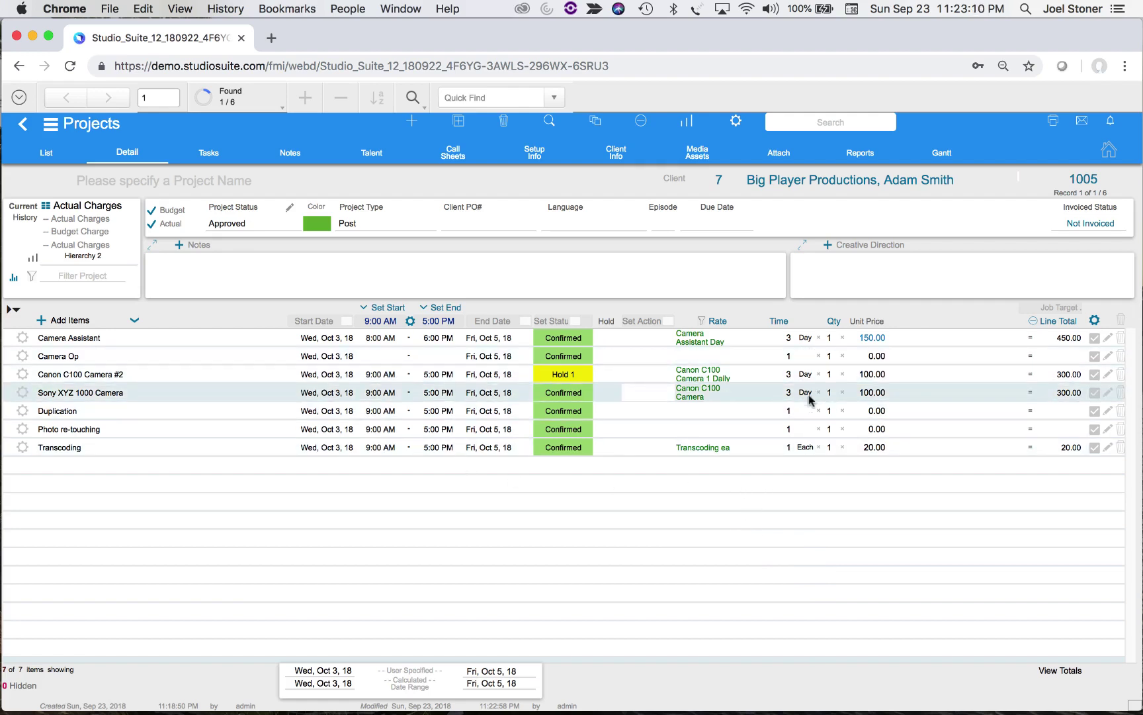
Change the Sony XYZ 1000 Camera charge time to 2 days, giving a 200.00 total.
click(789, 395)
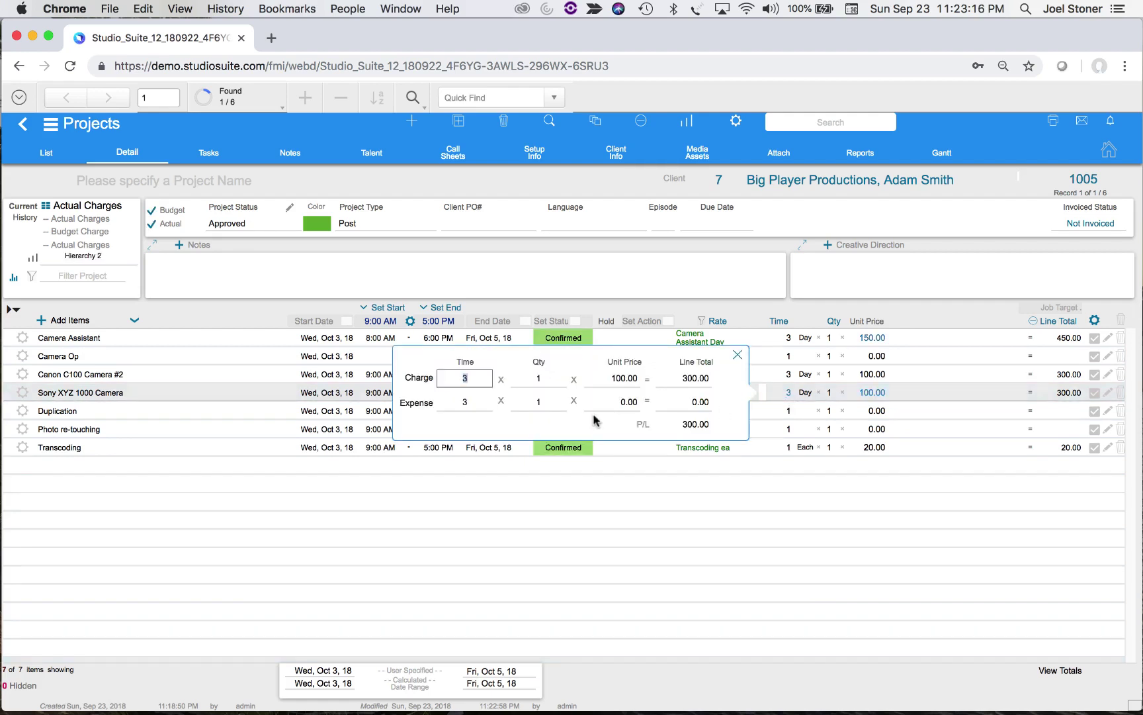
text(2)
key(Tab)
key(Tab)
key(Tab)
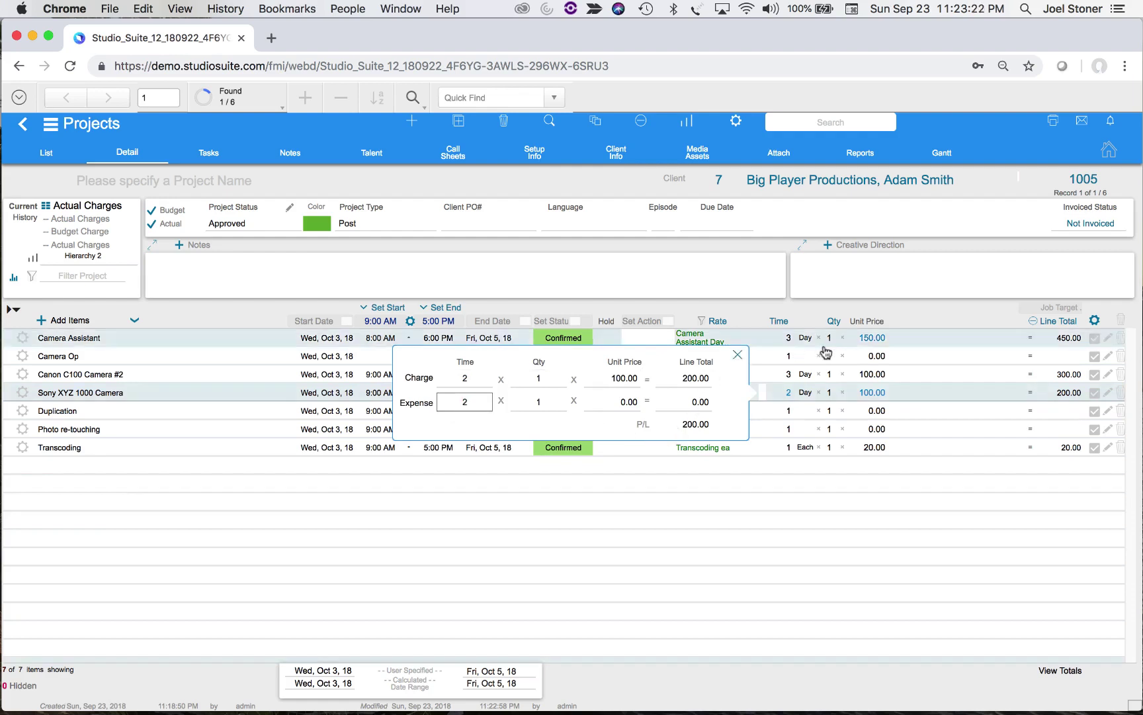
click(914, 299)
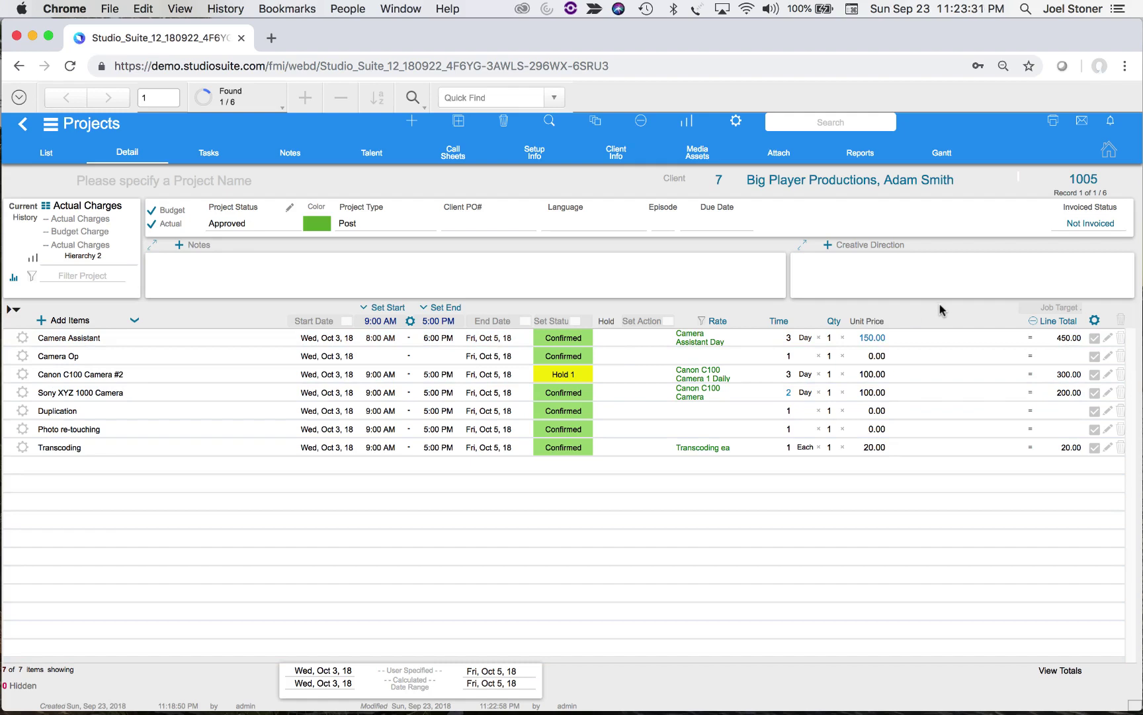
Display the Dif/Charge view for project 1005, then switch to the Dif/Expense view.
click(95, 207)
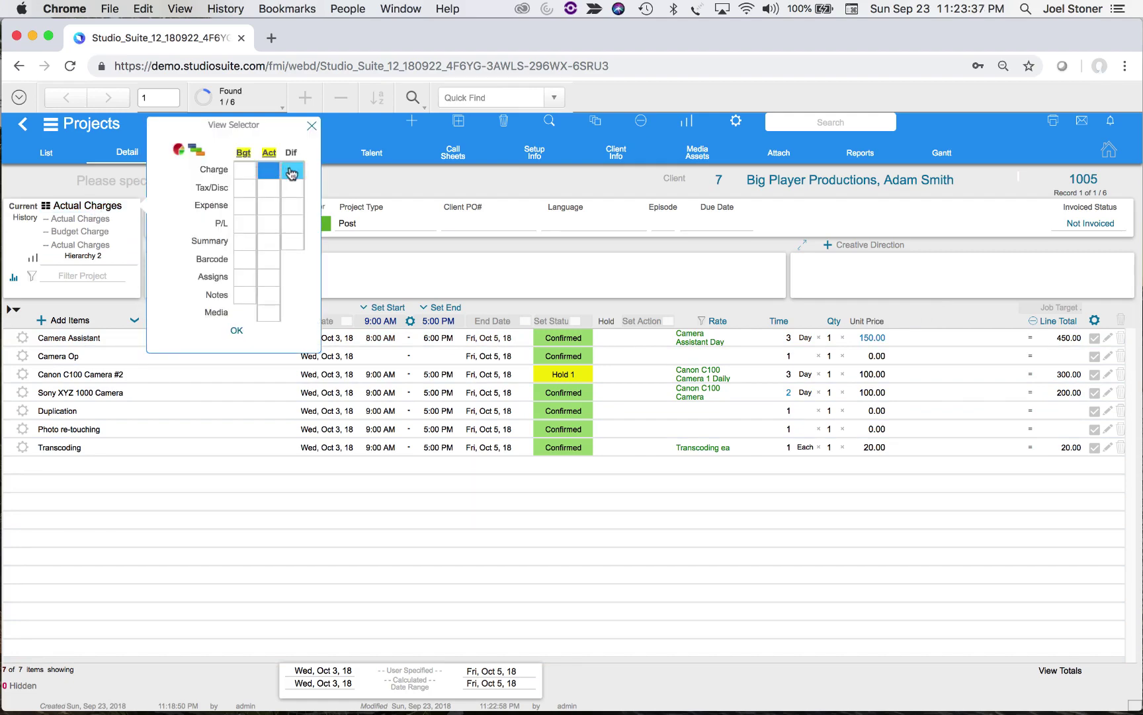
click(286, 171)
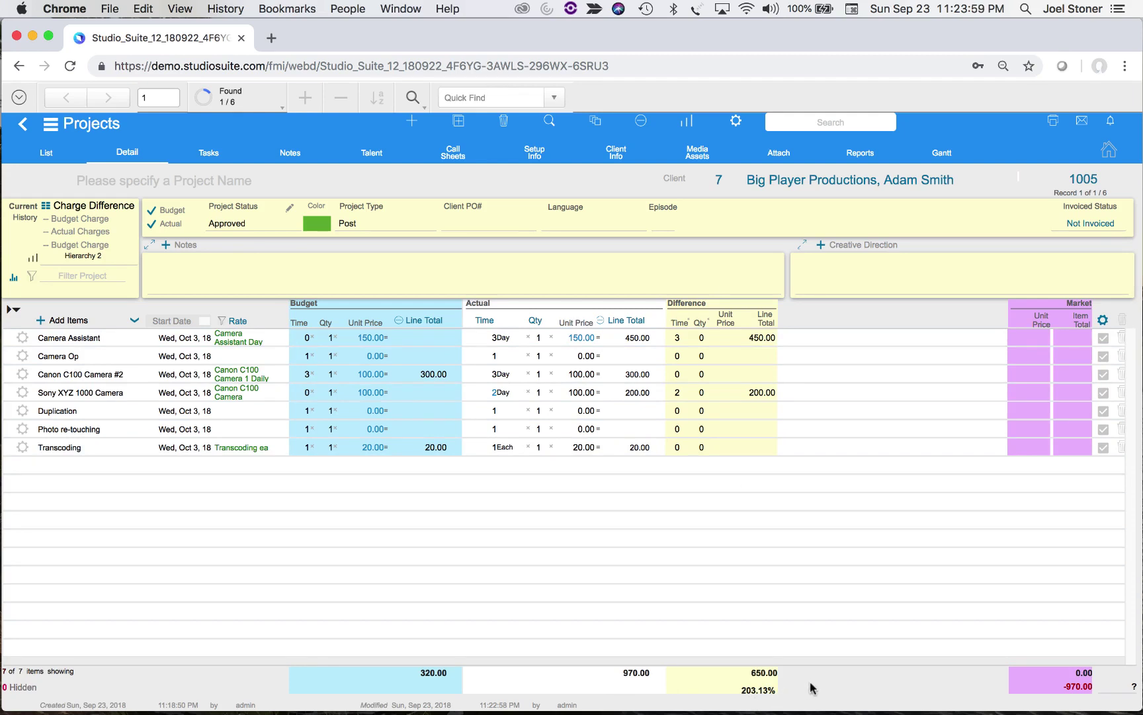
click(78, 212)
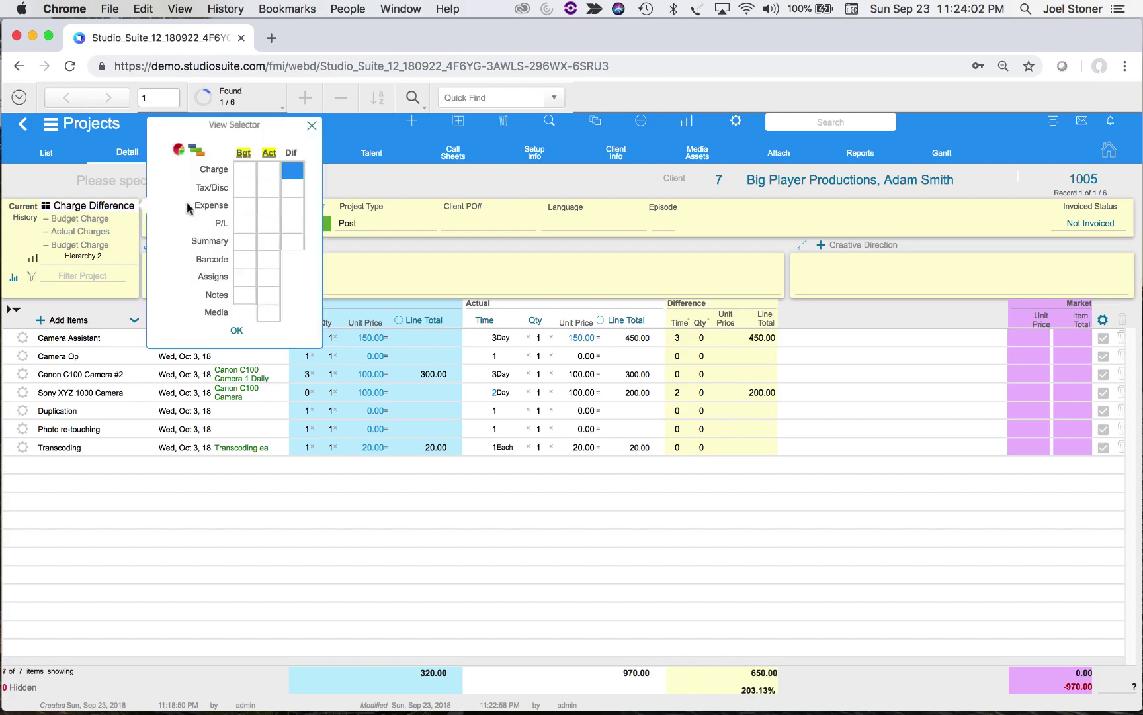
click(294, 212)
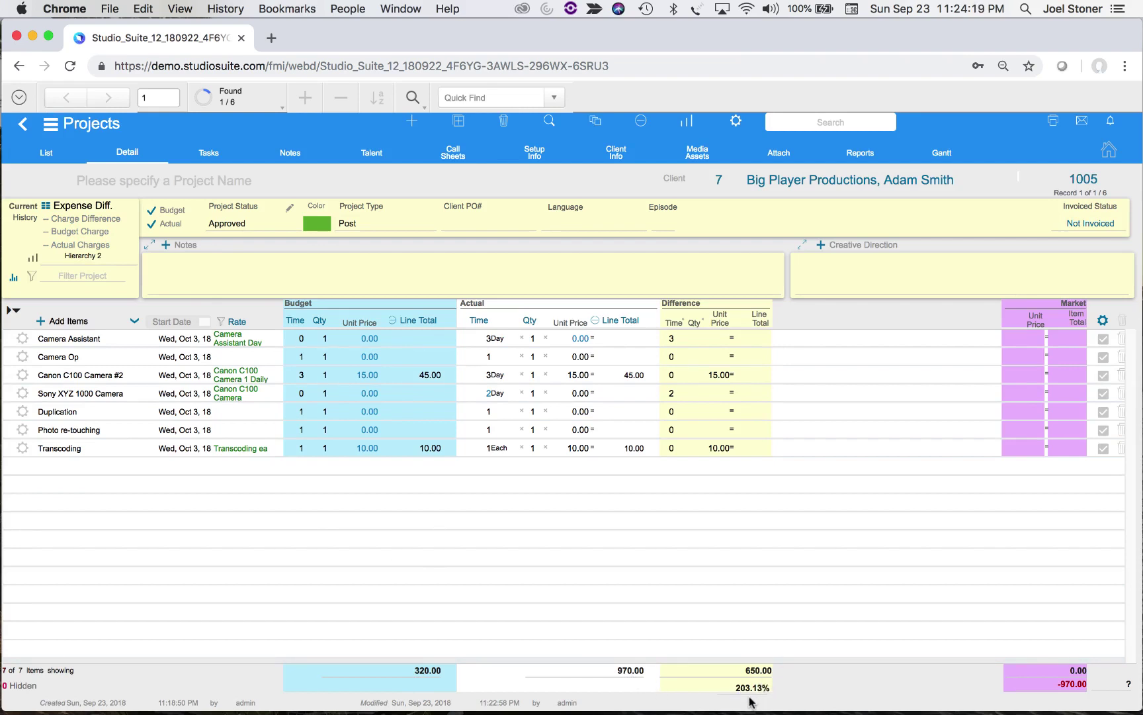
Show the Dif/P/L view (difference 650.00, 245.28%), then return to the Projects list.
click(98, 210)
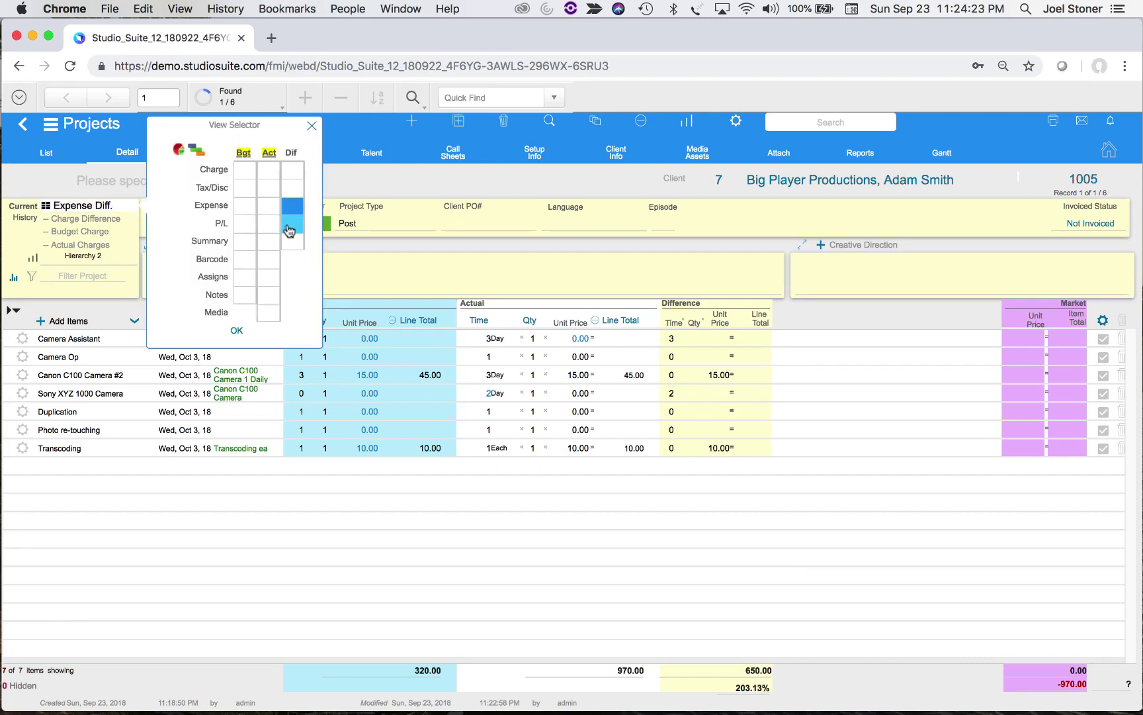
click(290, 230)
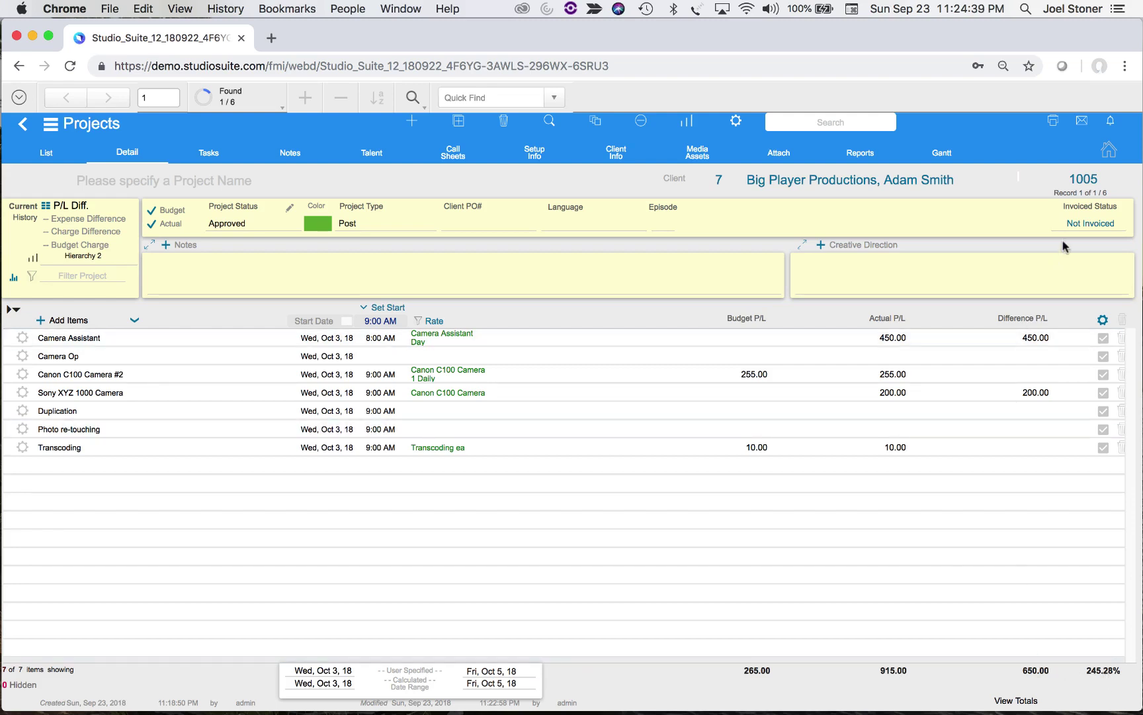
click(99, 126)
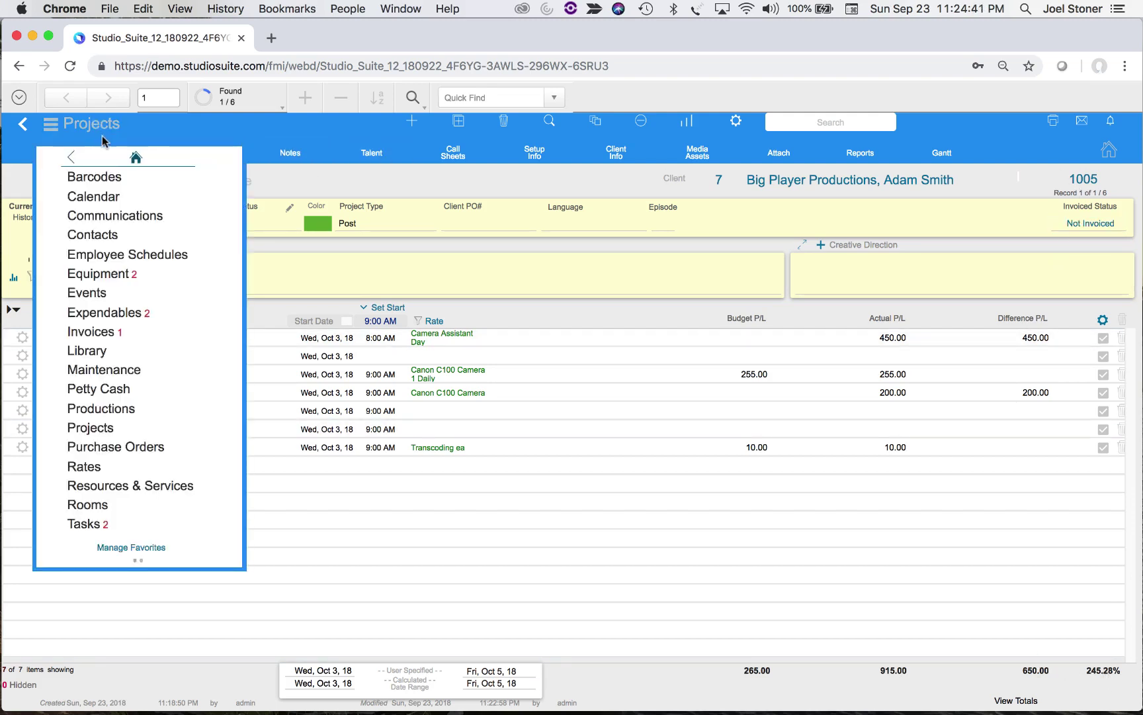
click(116, 426)
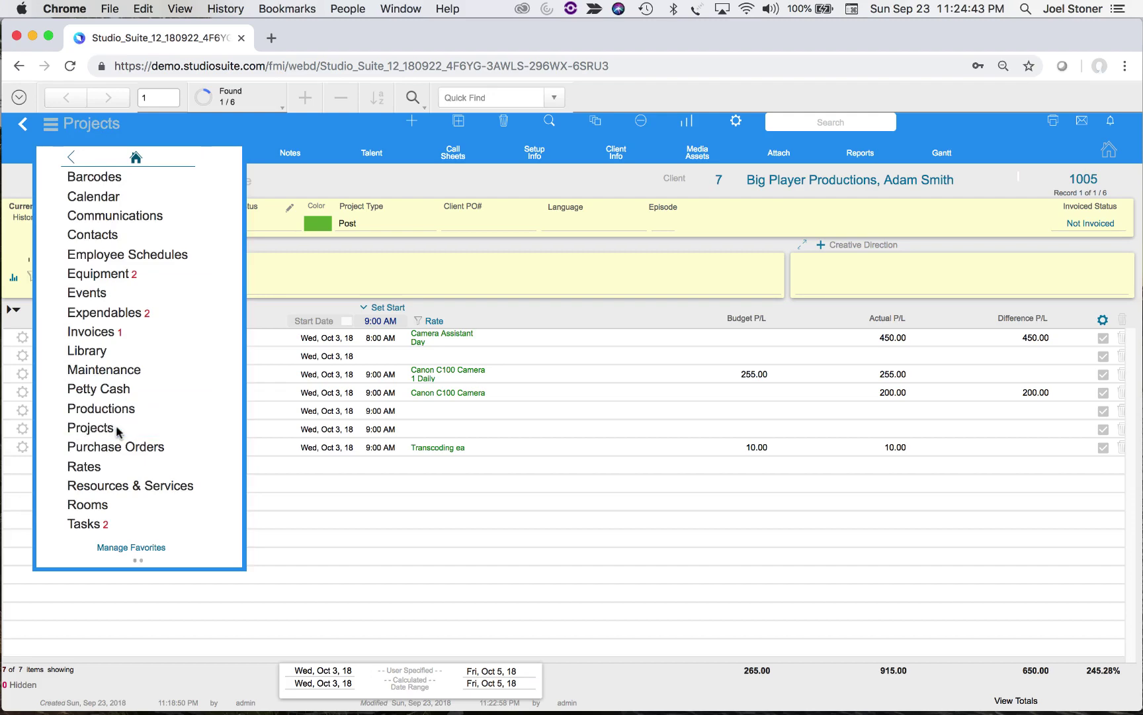